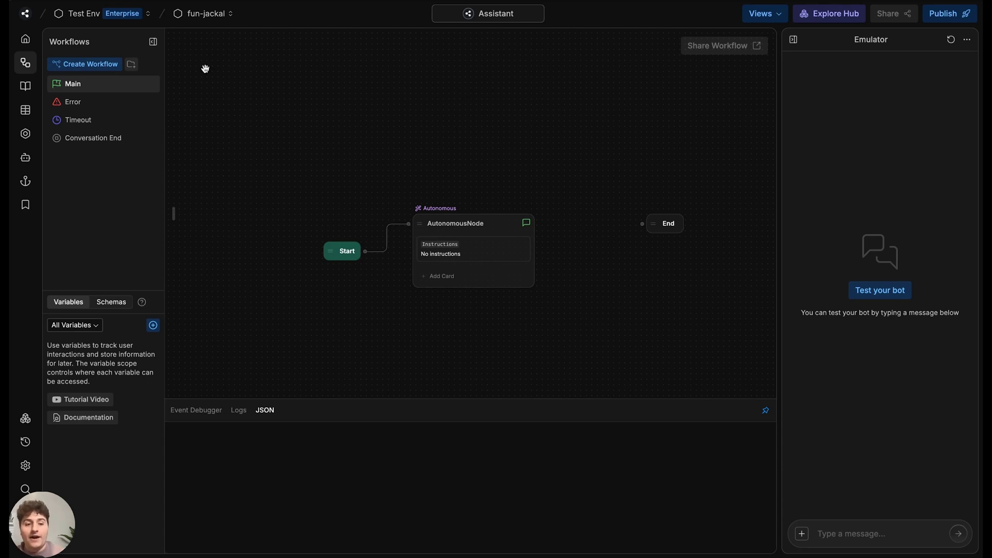
# Step: Switch the side panel from Workflows to the bot's custom Actions
pyautogui.click(34, 137)
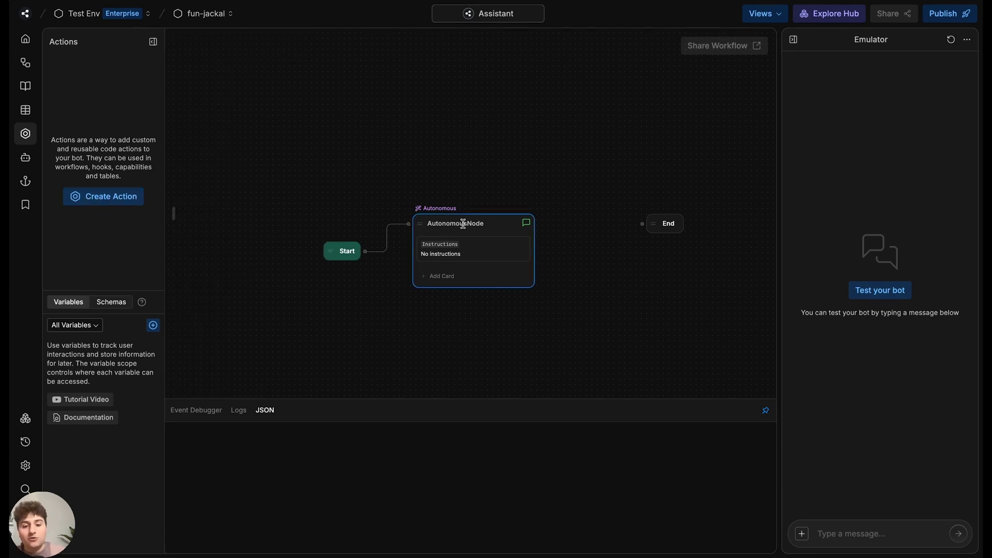
pyautogui.scroll(-1, 490, 186)
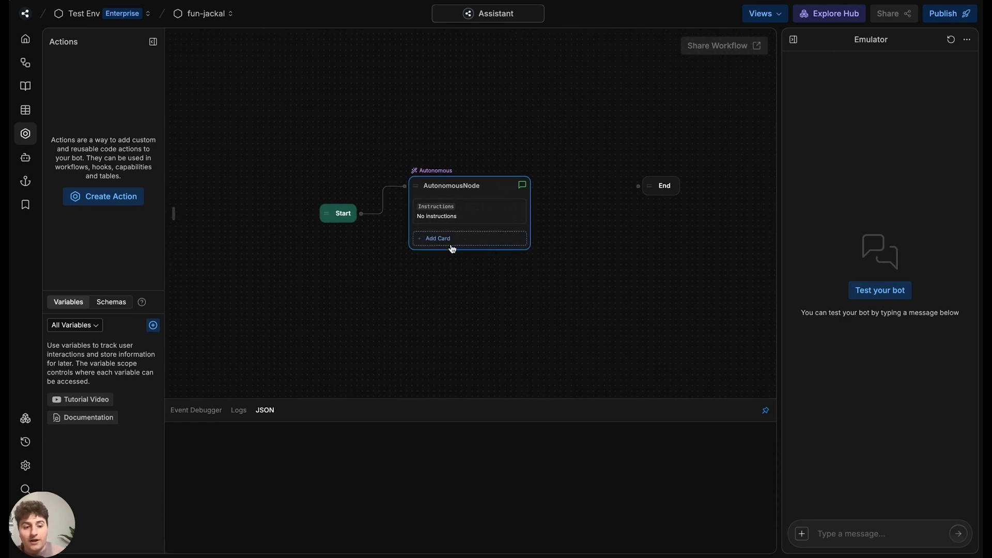
pyautogui.scroll(1, 364, 179)
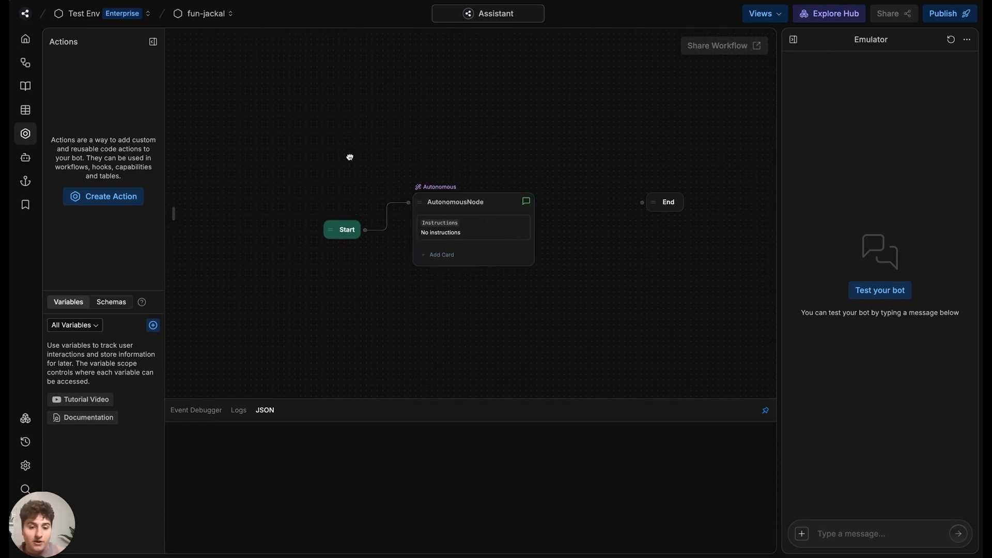
# Step: Create a blank custom action, New Action, and look over its starter code
pyautogui.click(129, 199)
pyautogui.click(88, 86)
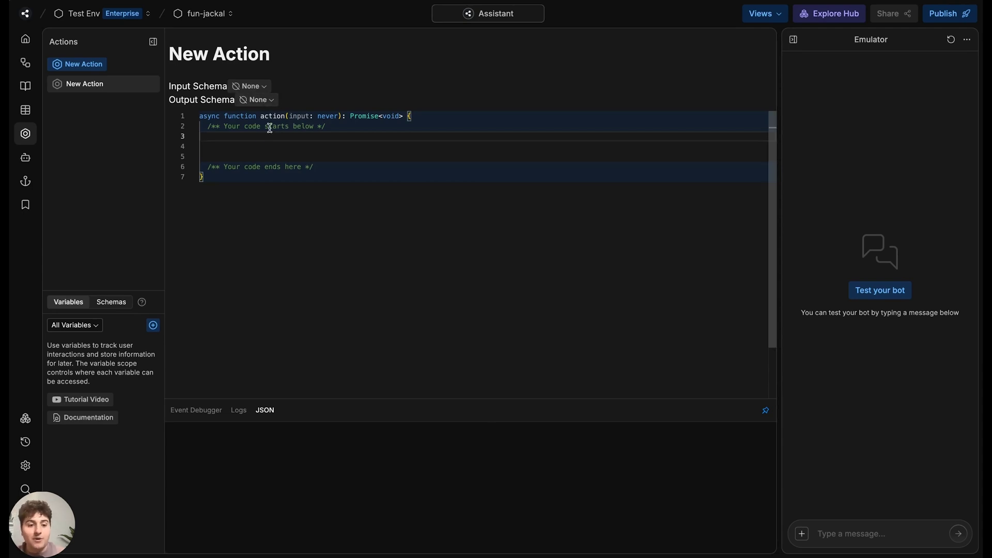
pyautogui.moveTo(207, 127); pyautogui.dragTo(336, 169)
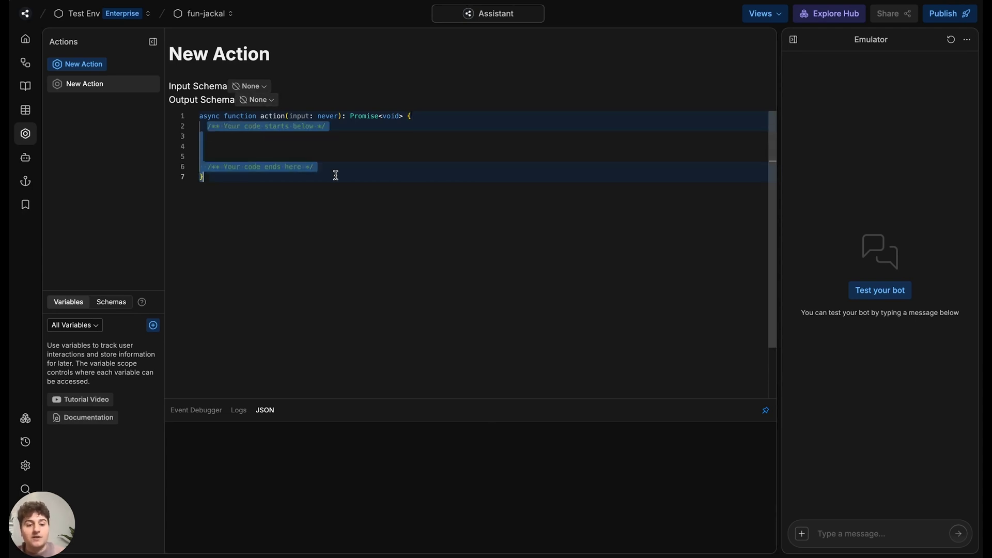
pyautogui.click(307, 140)
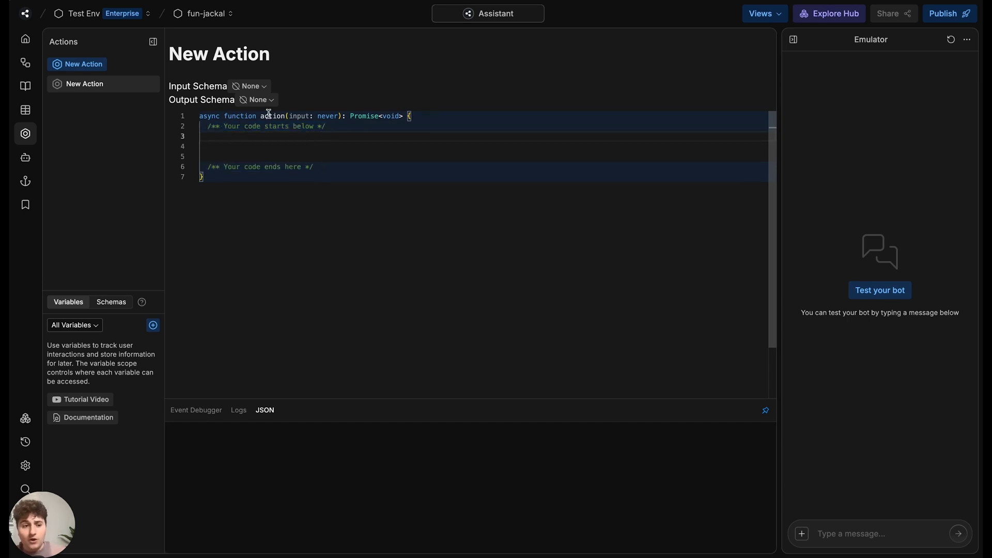
# Step: Return to the Main workflow and browse its card list without adding a card
pyautogui.click(25, 39)
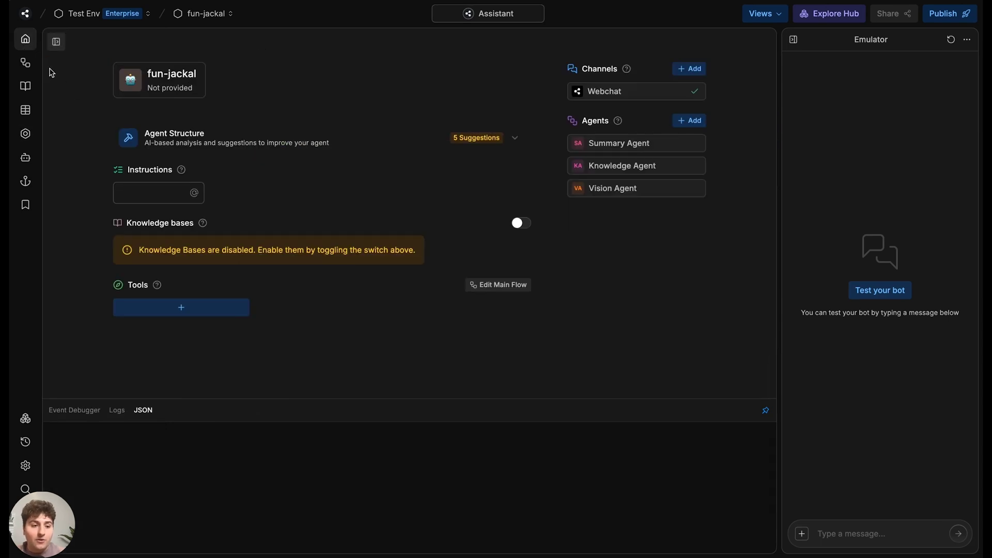
pyautogui.click(26, 62)
pyautogui.click(401, 251)
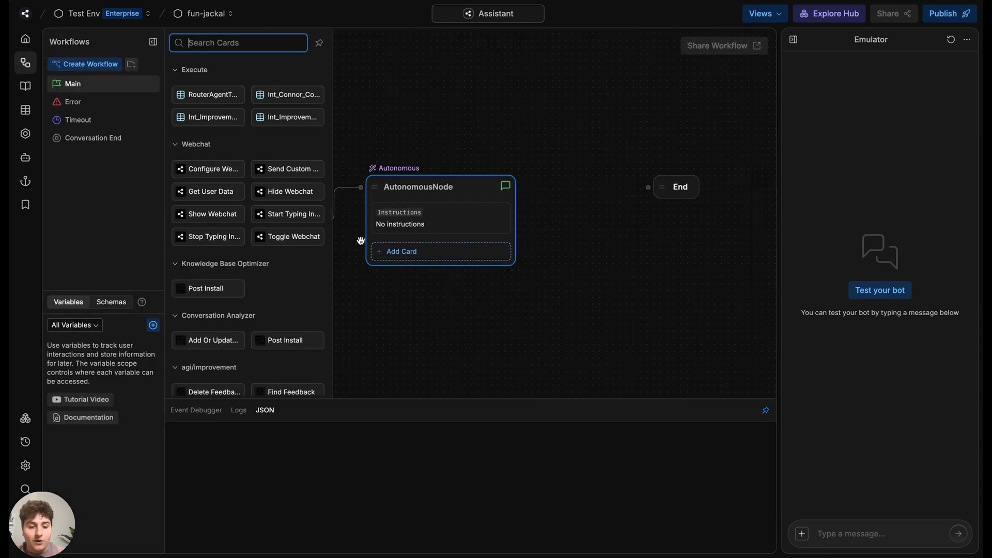
pyautogui.scroll(-2, 281, 228)
pyautogui.scroll(-3, 282, 221)
pyautogui.scroll(-2, 281, 222)
pyautogui.scroll(-5, 281, 217)
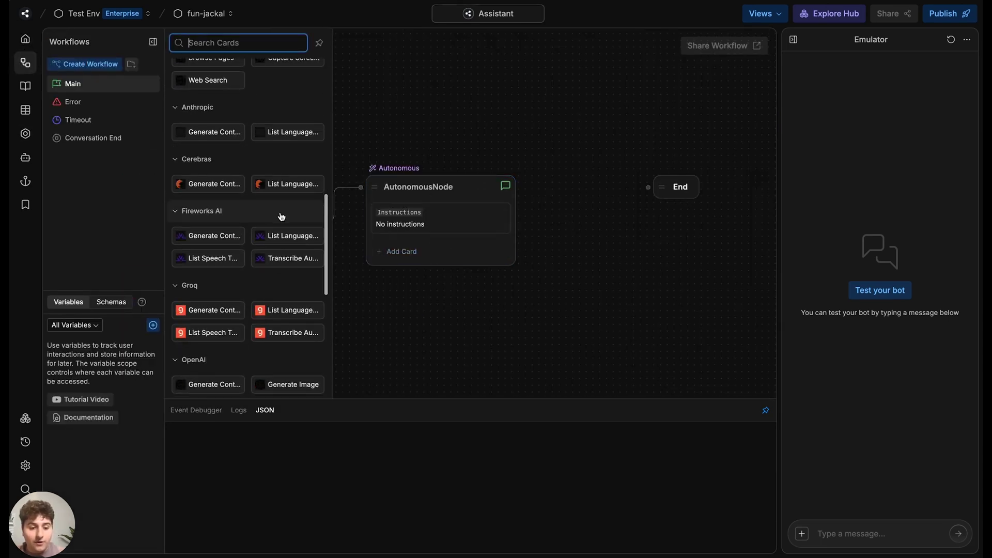
pyautogui.scroll(-5, 281, 217)
pyautogui.scroll(-1, 277, 210)
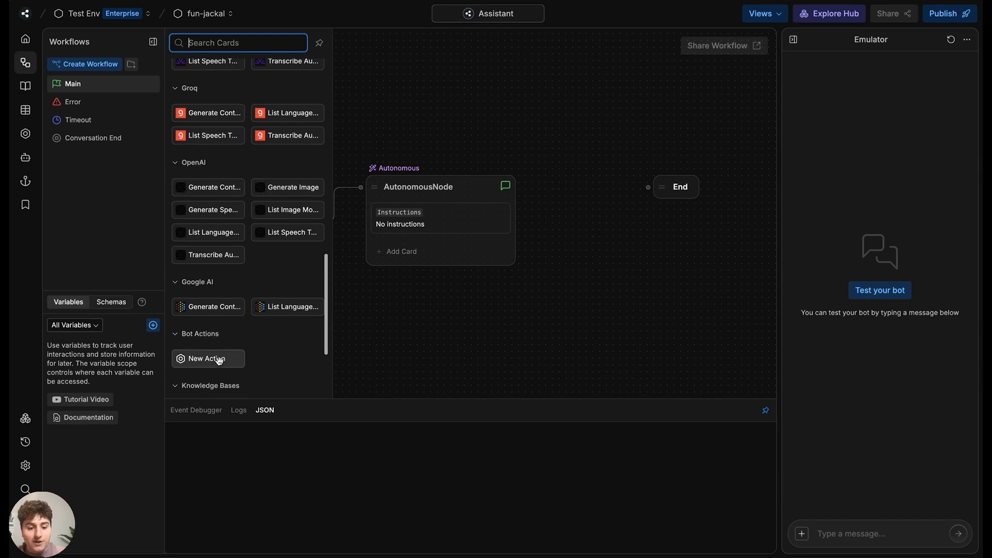
pyautogui.click(543, 102)
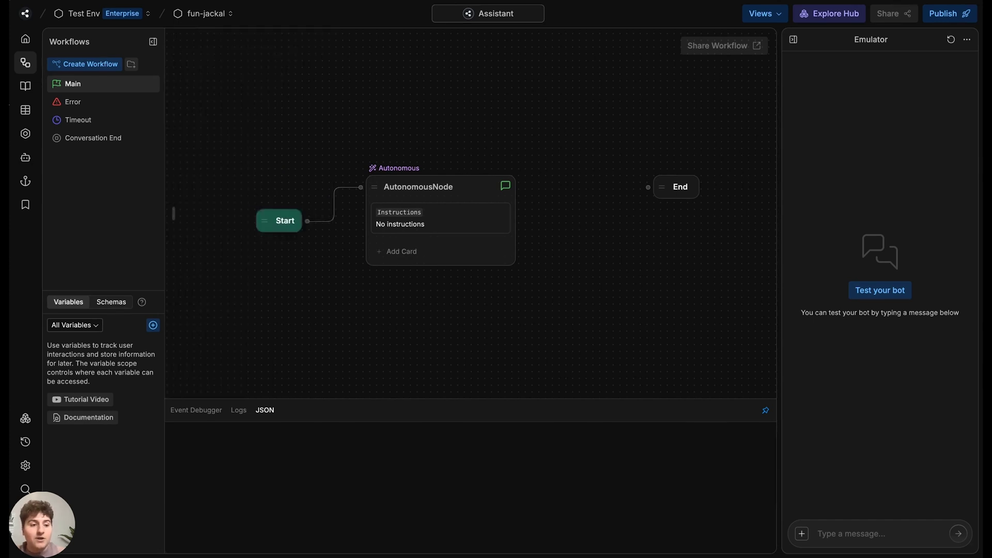
# Step: Rename New Action to 'Greeting Action' and move on to the Schemas section
pyautogui.click(25, 134)
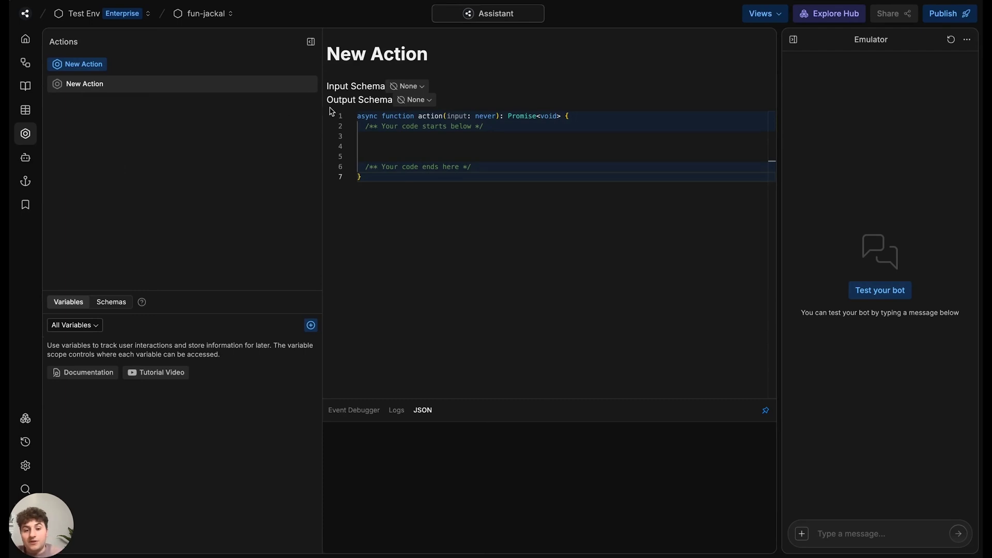
pyautogui.rightClick(221, 83)
pyautogui.click(235, 99)
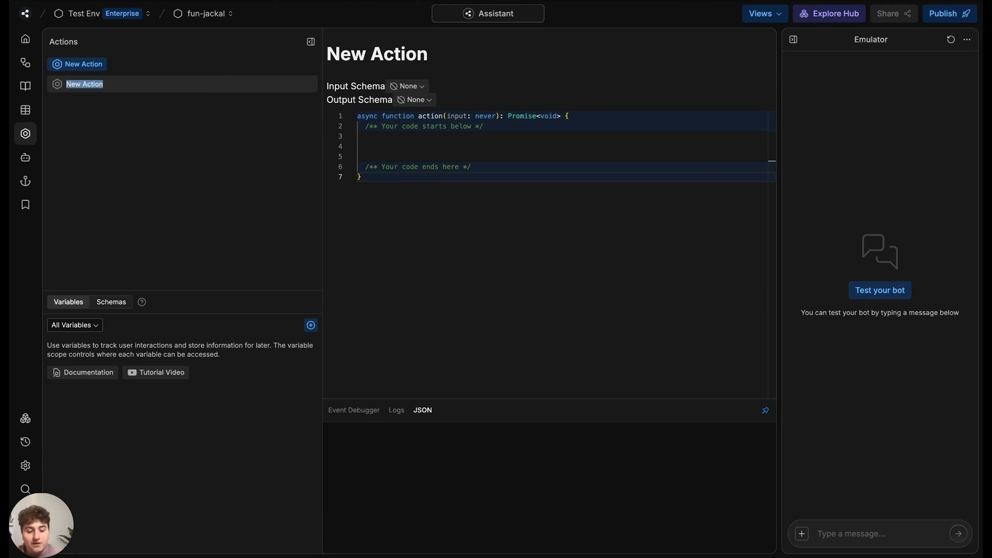
pyautogui.write('Greeting Action')
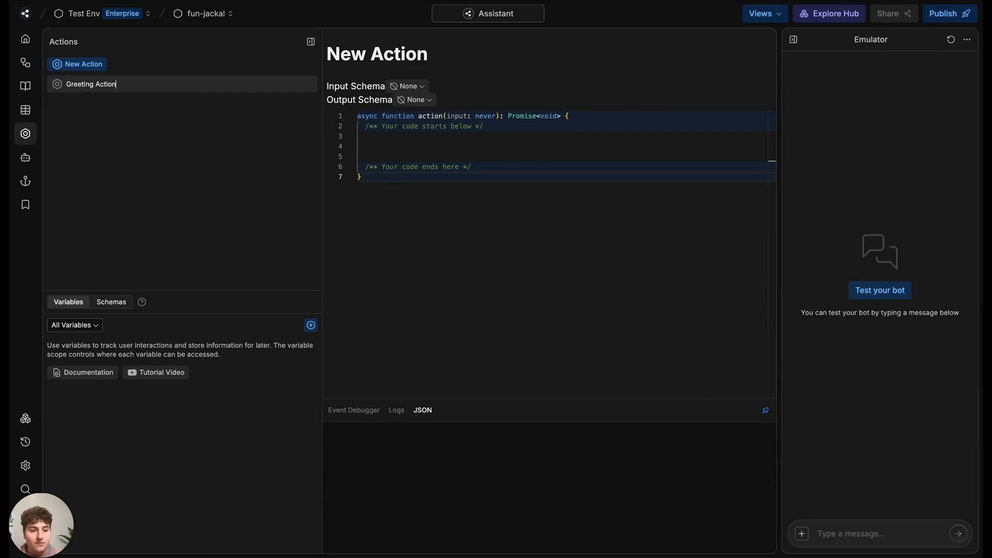
pyautogui.press('Return')
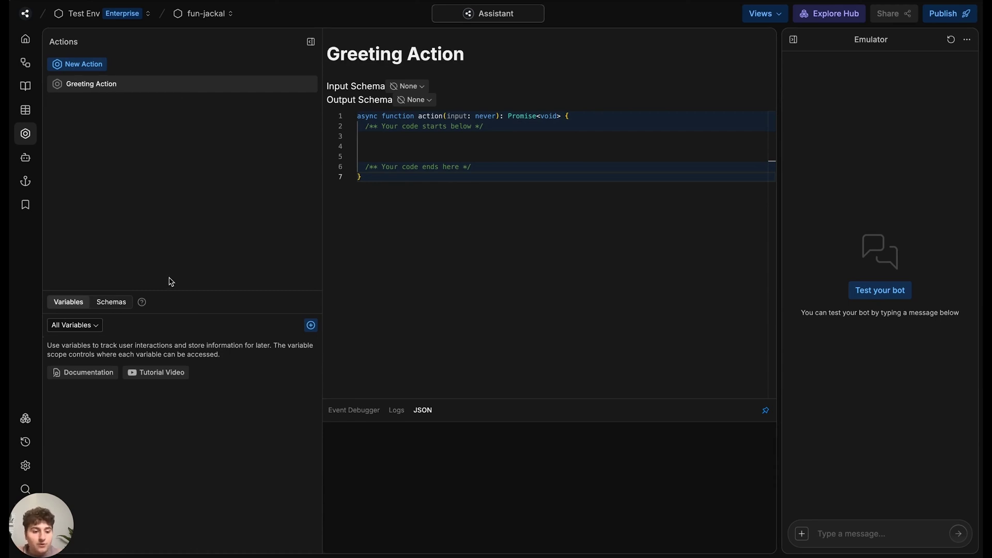
pyautogui.click(109, 303)
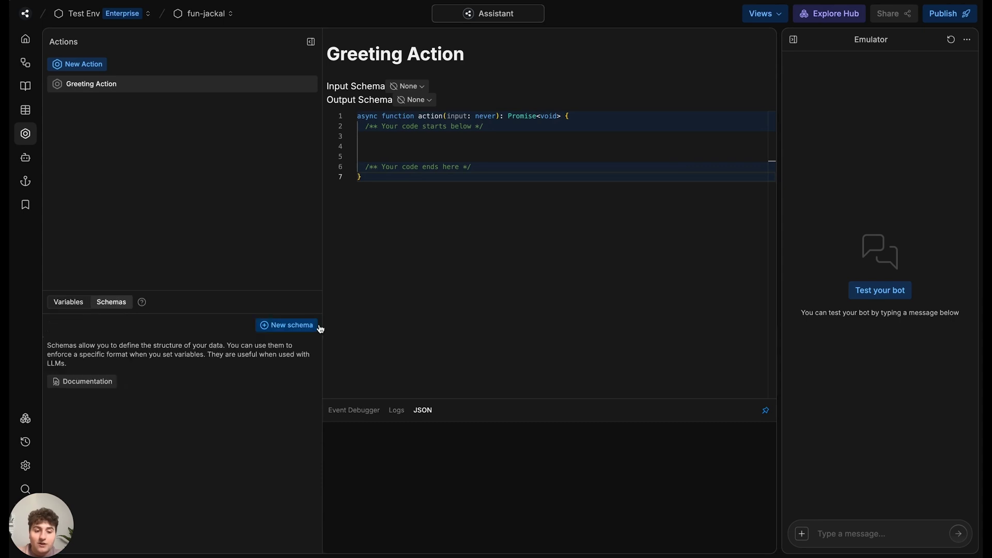
# Step: Create a schema keeping only name, described as 'The name of the person to greet'
pyautogui.click(313, 326)
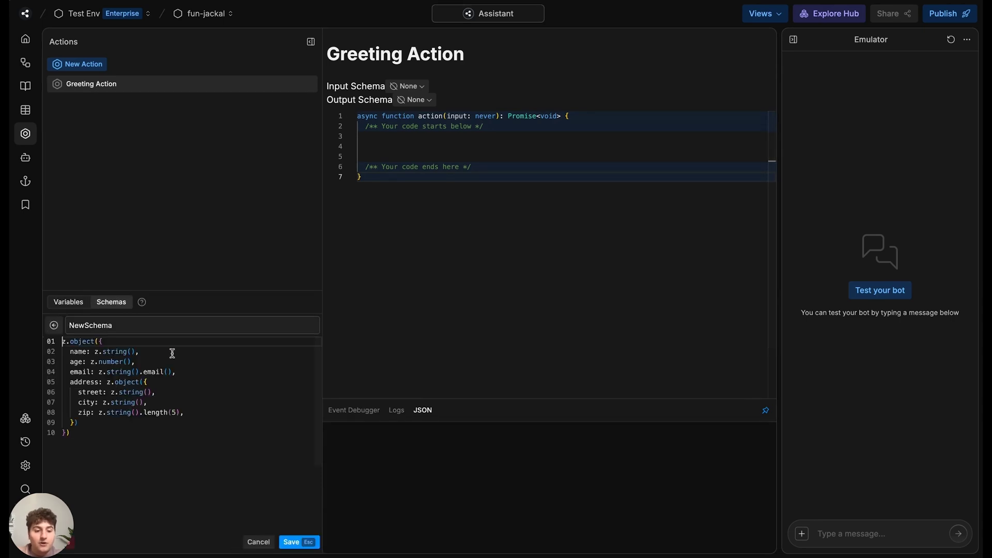
pyautogui.click(116, 422)
pyautogui.moveTo(114, 420); pyautogui.dragTo(81, 351)
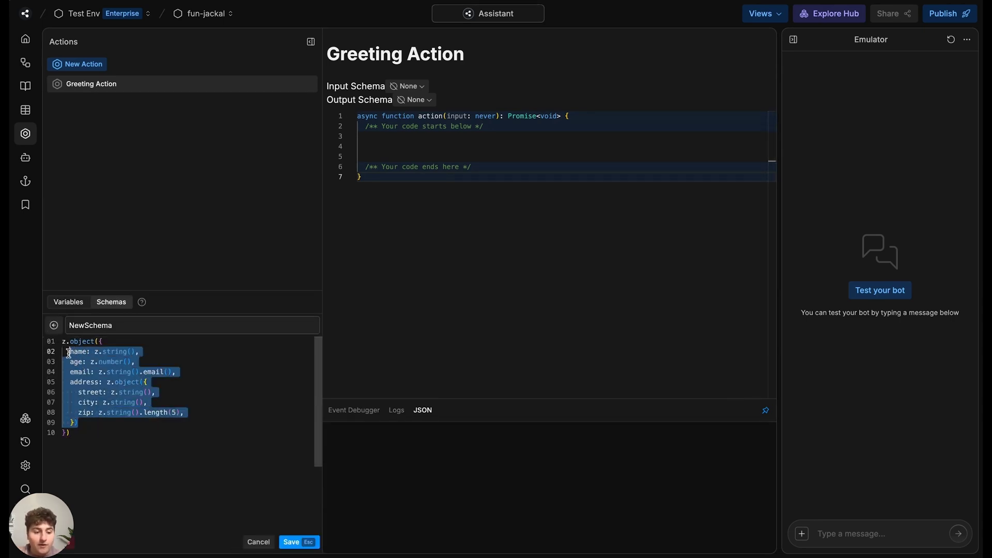
pyautogui.press('Left')
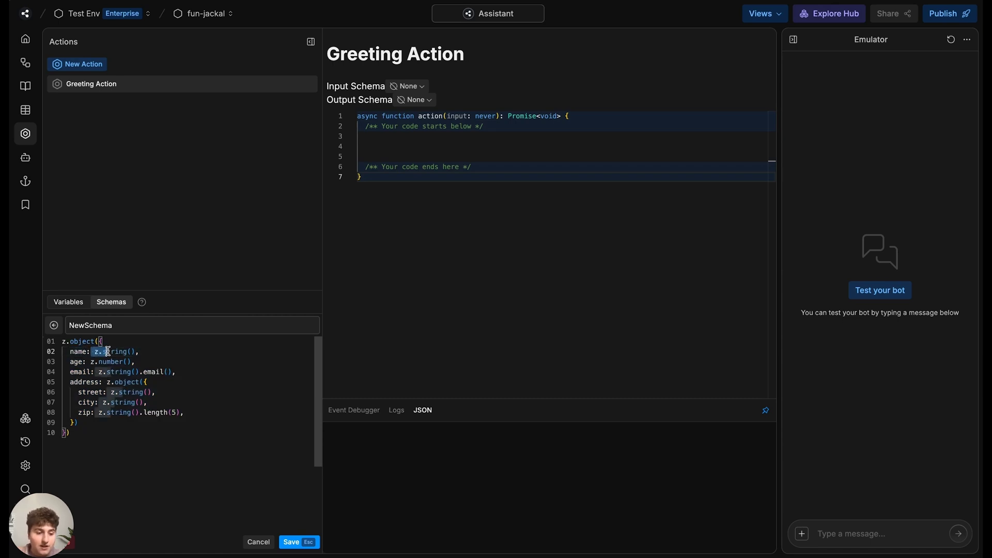
pyautogui.click(154, 351)
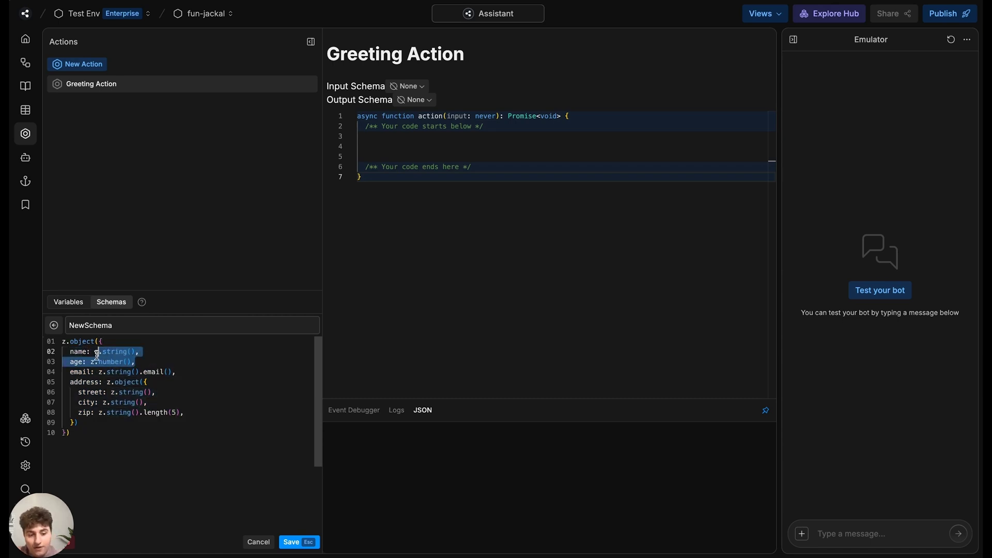
pyautogui.click(88, 426)
pyautogui.moveTo(89, 424); pyautogui.dragTo(62, 362)
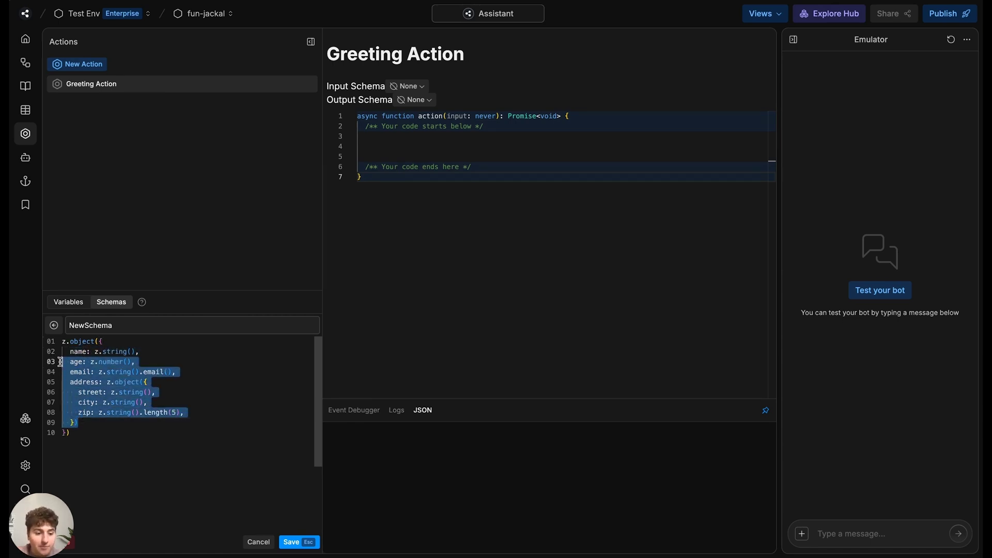
pyautogui.press('BackSpace')
pyautogui.press('BackSpace')
pyautogui.press('BackSpace')
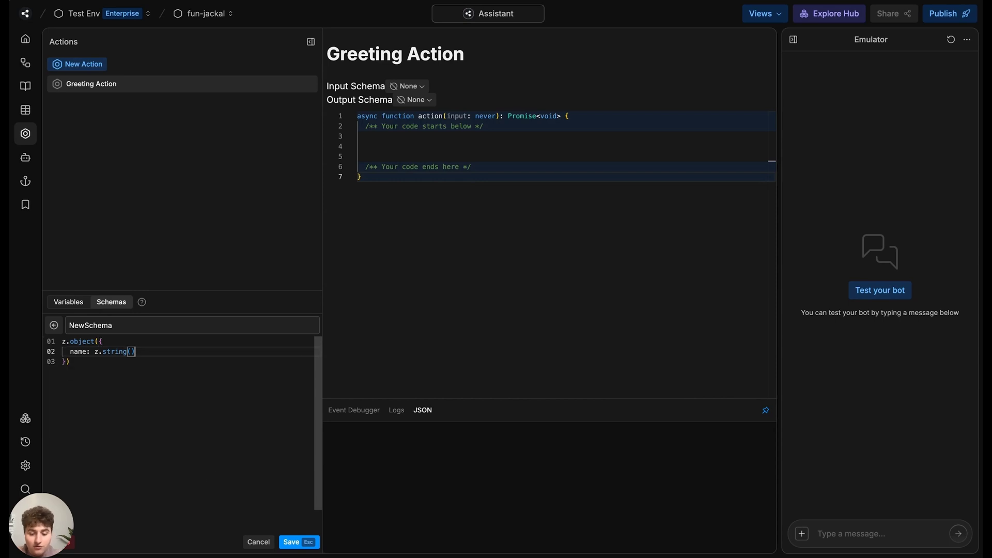
pyautogui.write('.d')
pyautogui.press('BackSpace')
pyautogui.write('d')
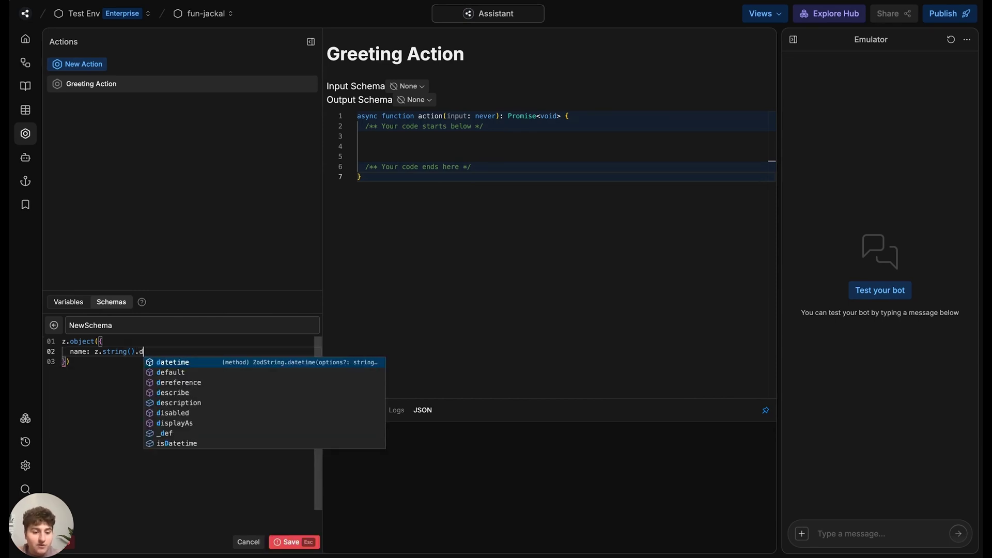
pyautogui.write("escribe('")
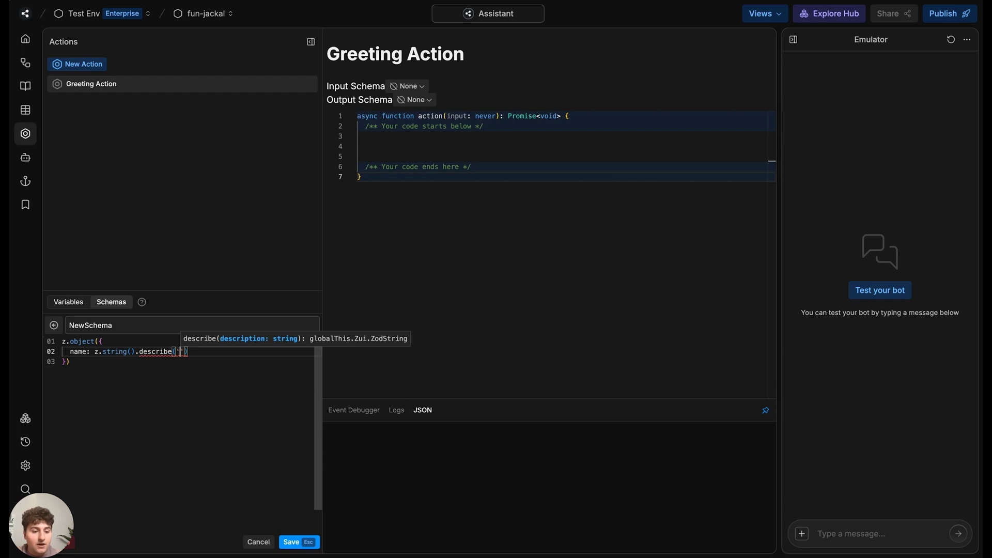
pyautogui.write('The name of the pe')
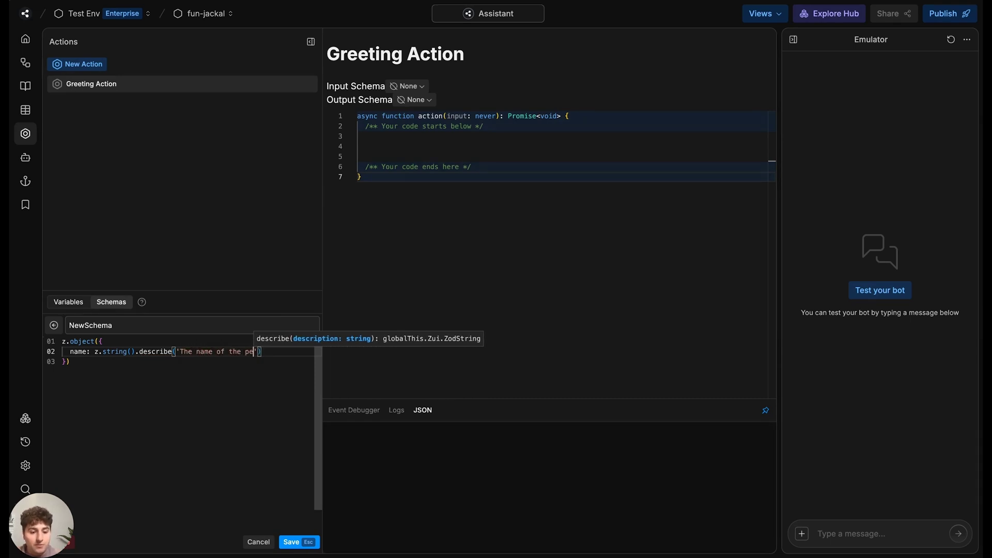
pyautogui.write('rson to greet')
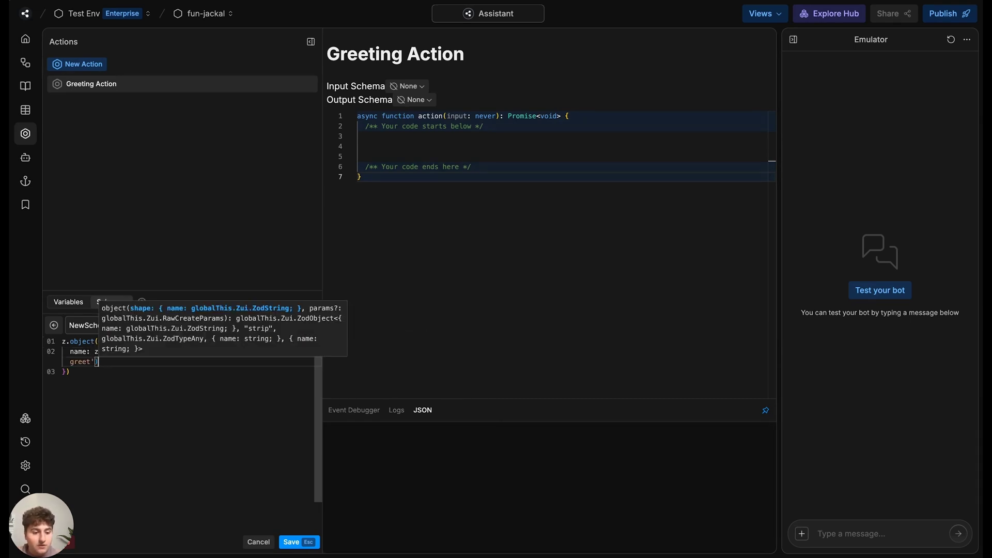
pyautogui.press('Return')
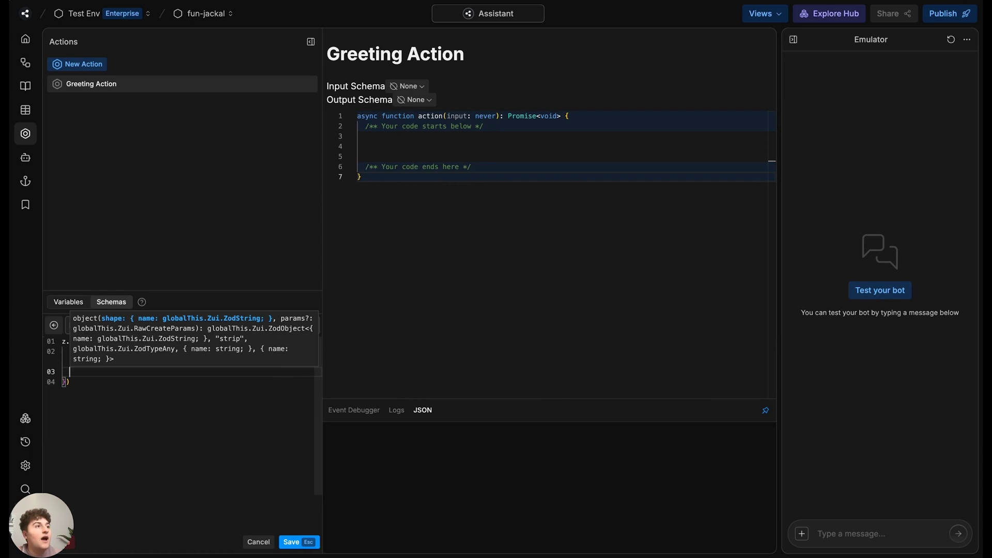
pyautogui.press('Escape')
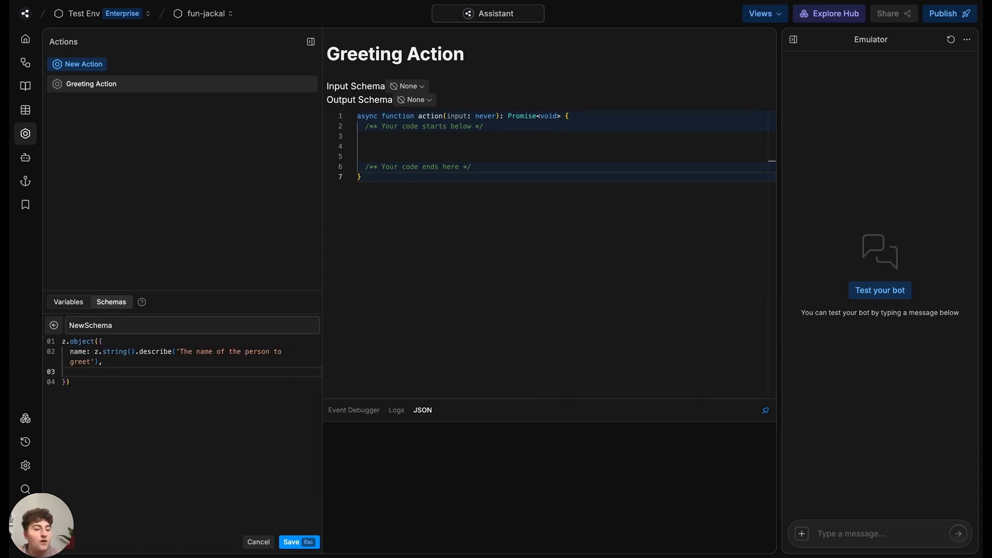
# Step: Paste in an optional timeOfDay field offering morning, afternoon or evening
pyautogui.write("timeOfDay: z.enum(['morning', 'afternoon', 'evening']).optional()         .describe('Optional time of day for more specific greeting'),")
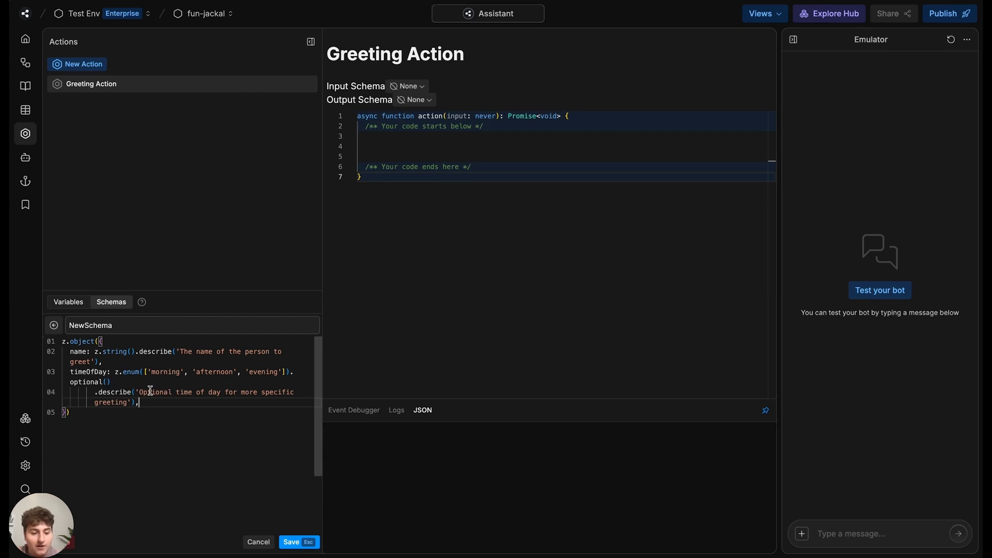
pyautogui.moveTo(153, 391)
pyautogui.mouseDown()
pyautogui.moveTo(223, 392)
pyautogui.moveTo(138, 402)
pyautogui.moveTo(70, 382)
pyautogui.mouseUp()
pyautogui.click(241, 392)
pyautogui.click(139, 402)
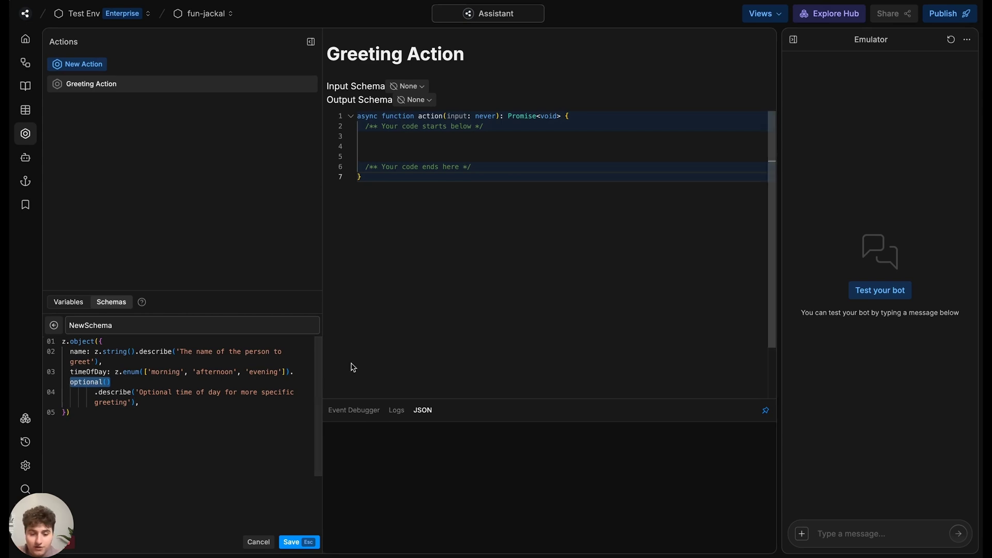
# Step: Drop .optional() from timeOfDay and reword its description to 'Time of day for more specific greeting'
pyautogui.press('BackSpace')
pyautogui.press('BackSpace')
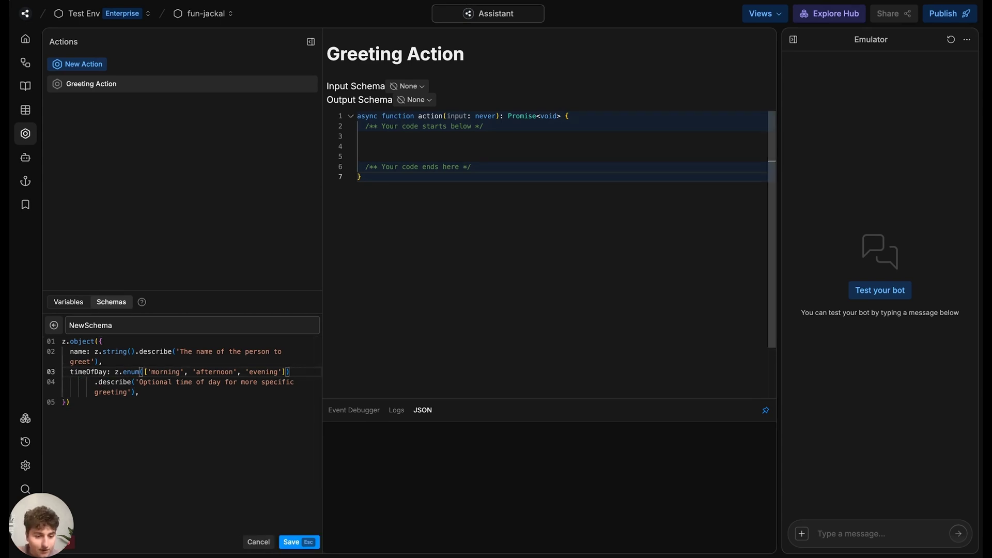
pyautogui.press('Down')
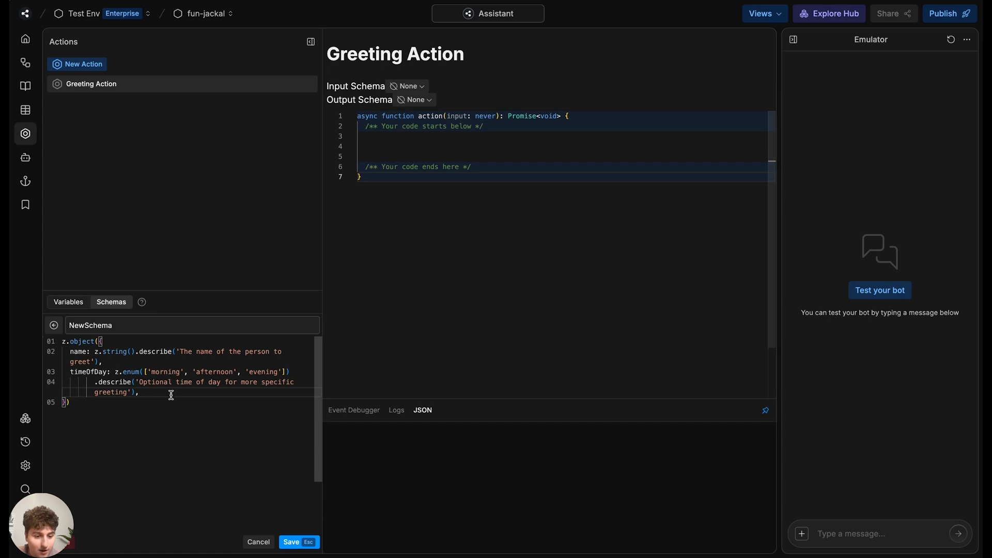
pyautogui.moveTo(175, 386); pyautogui.dragTo(138, 386)
pyautogui.press('BackSpace')
pyautogui.press('Delete')
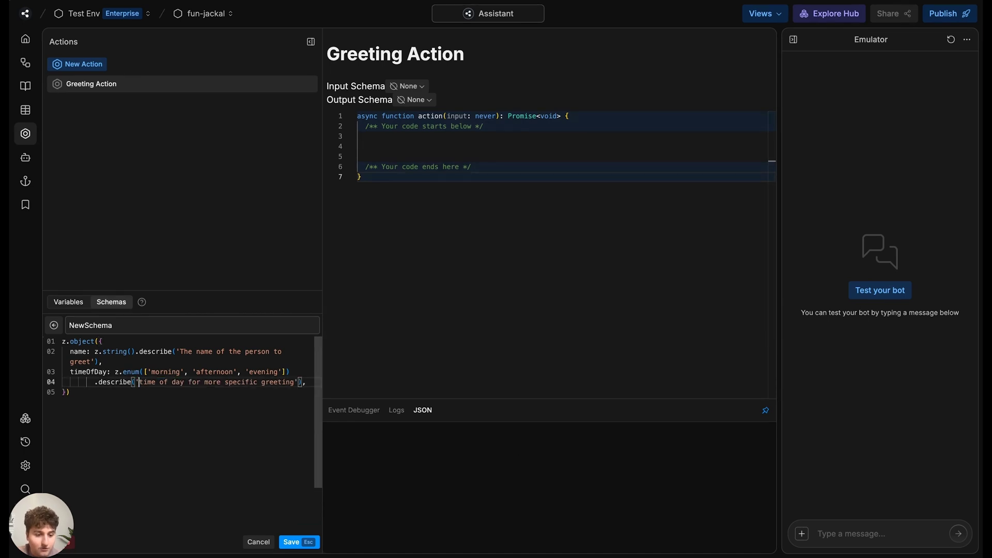
pyautogui.press('BackSpace')
pyautogui.write('T')
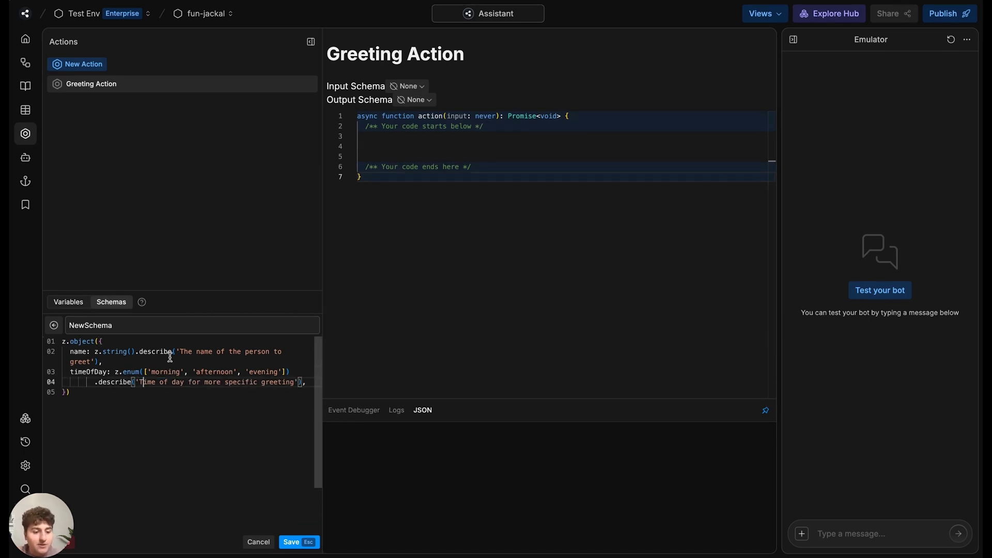
pyautogui.click(176, 353)
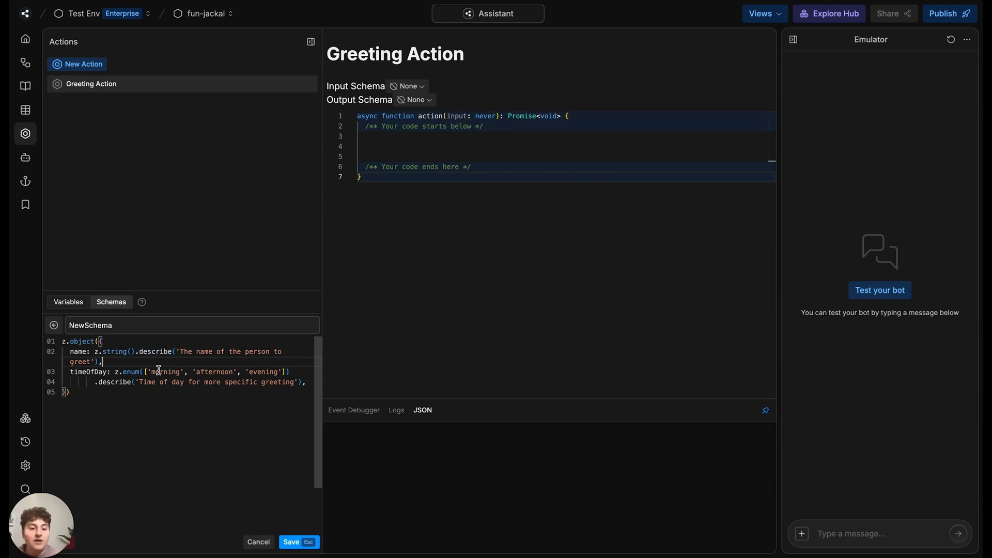
pyautogui.moveTo(160, 372); pyautogui.dragTo(277, 372)
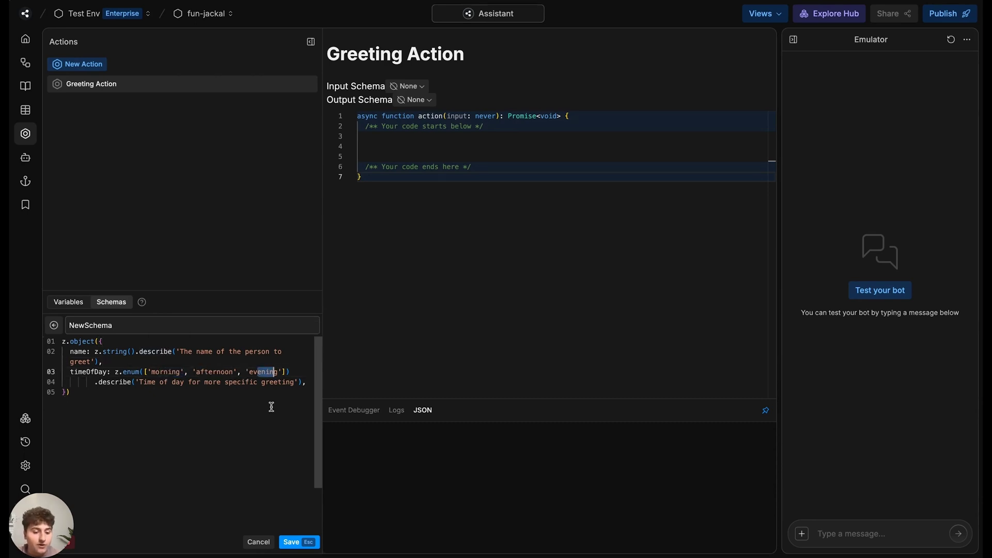
# Step: Save the greeting schema, renamed from NewSchema to 'Input'
pyautogui.click(292, 542)
pyautogui.rightClick(206, 351)
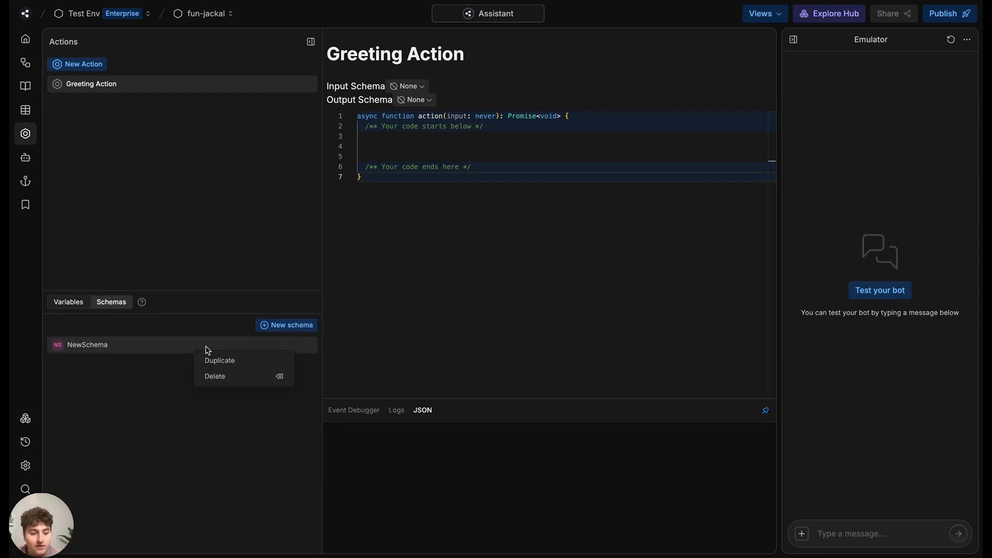
pyautogui.click(134, 346)
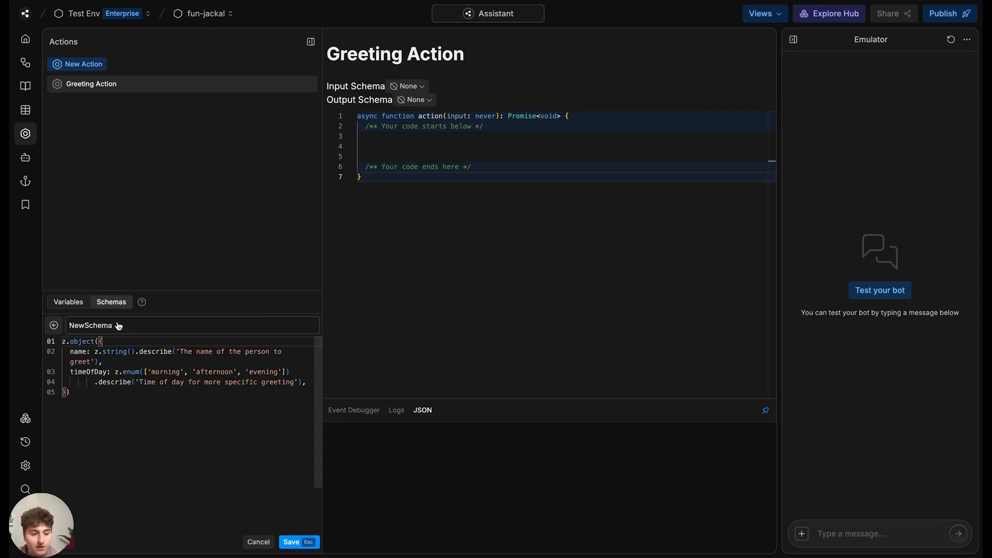
pyautogui.click(135, 324)
pyautogui.hotkey('ctrl', 'a')
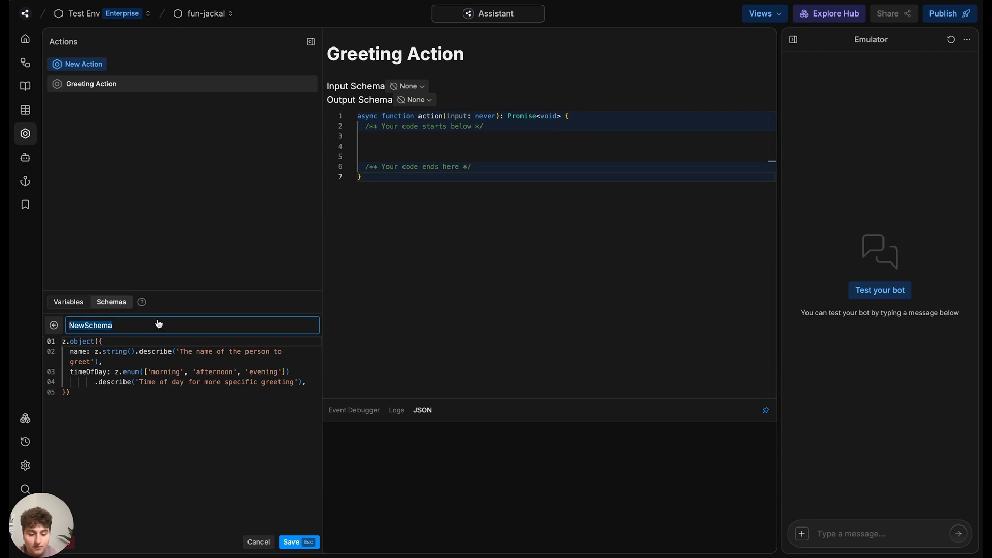
pyautogui.write('Input')
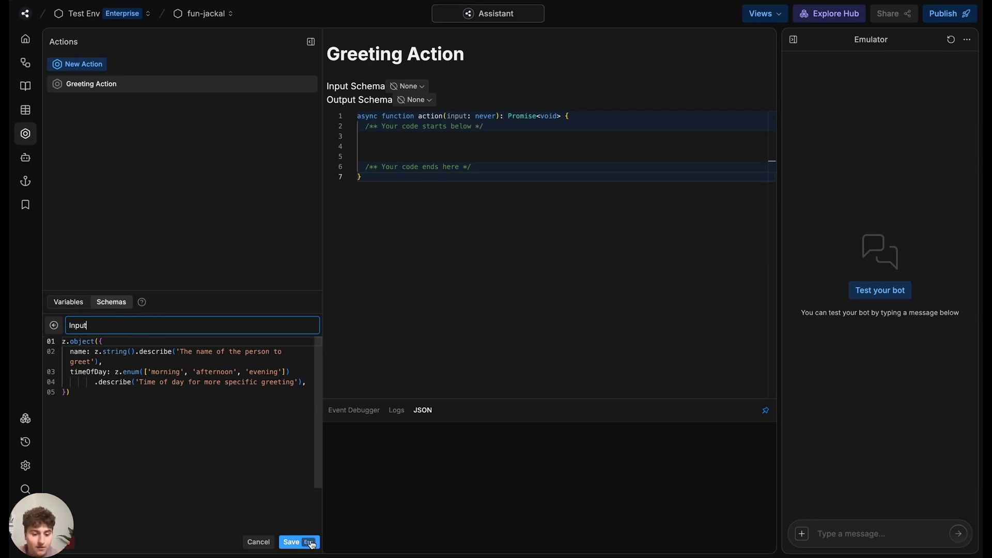
pyautogui.click(309, 542)
# Step: Start an Output schema holding one message string: 'The generated greeting message'
pyautogui.click(299, 326)
pyautogui.doubleClick(128, 328)
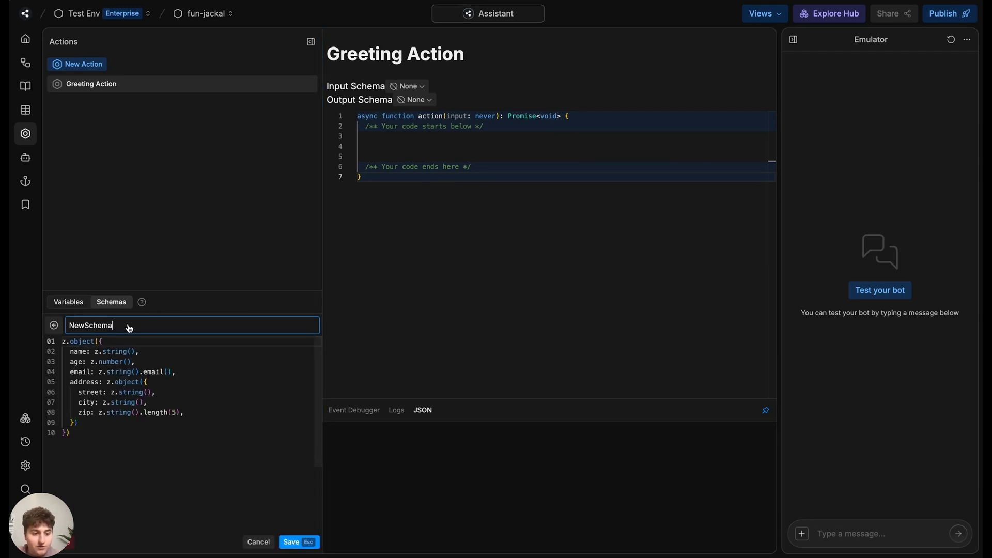
pyautogui.write('Output')
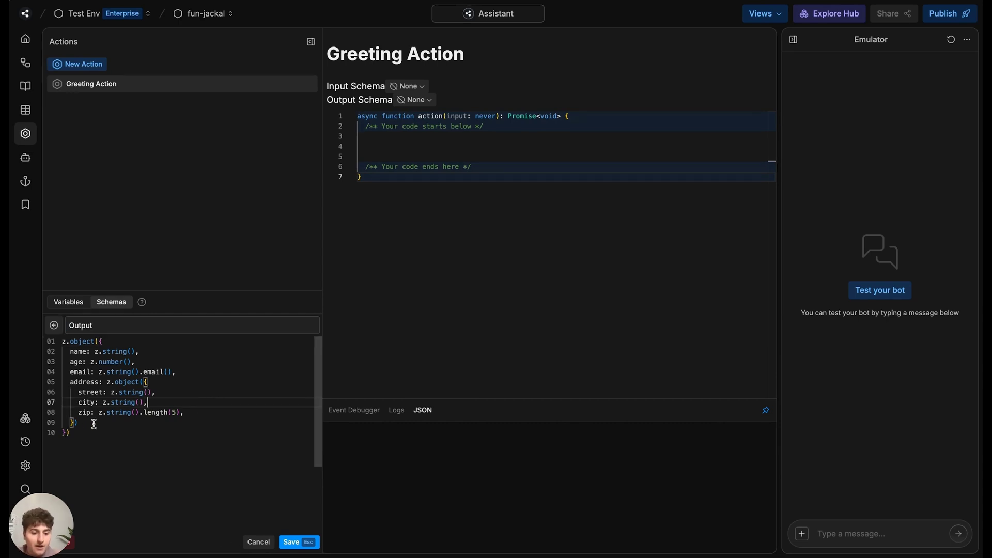
pyautogui.moveTo(78, 423); pyautogui.dragTo(64, 351)
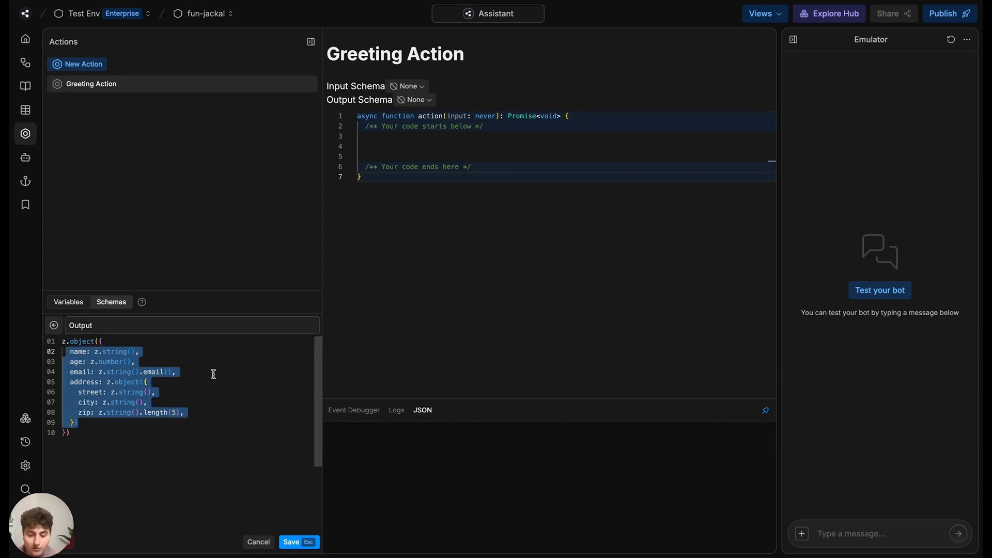
pyautogui.press('BackSpace')
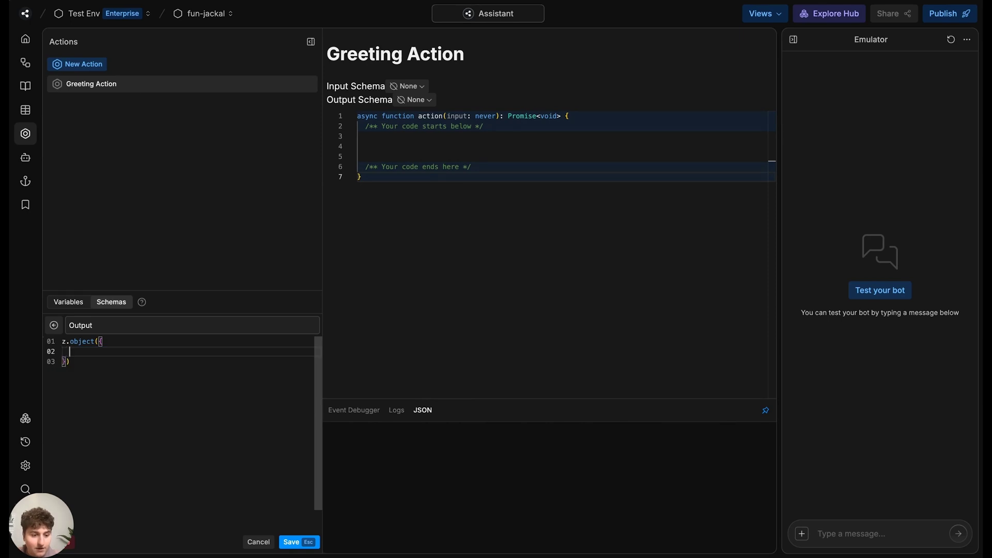
pyautogui.write('message: ')
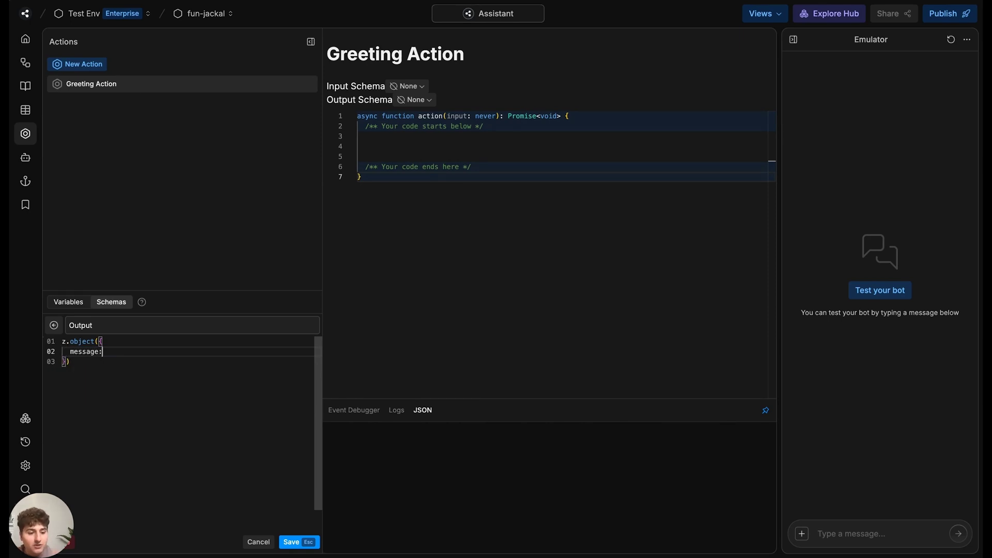
pyautogui.write('z.string')
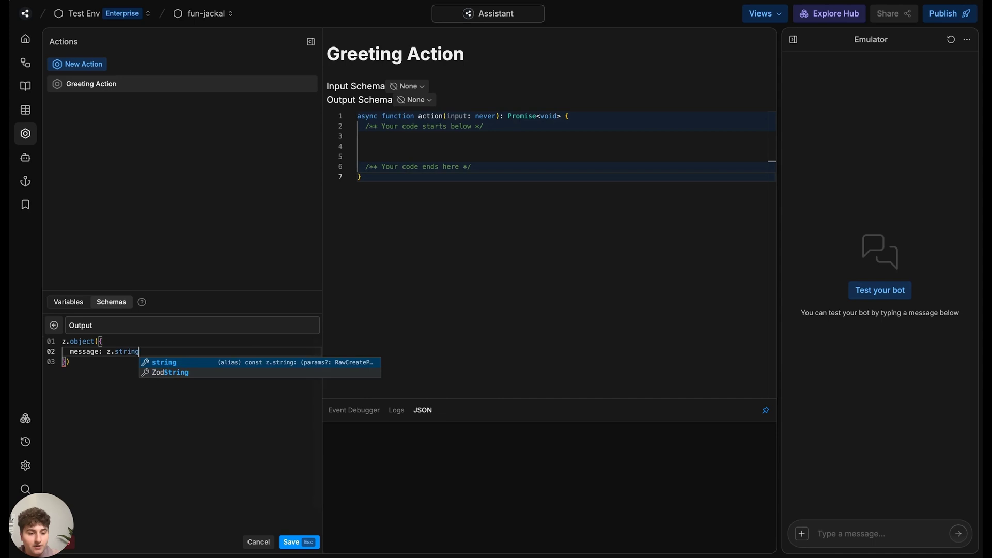
pyautogui.write('().descr')
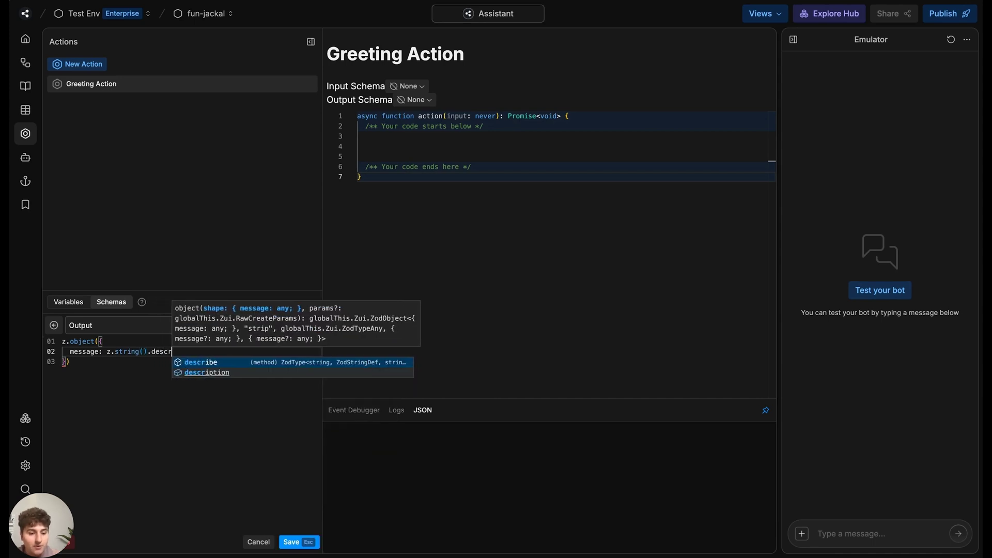
pyautogui.write("ibe('T")
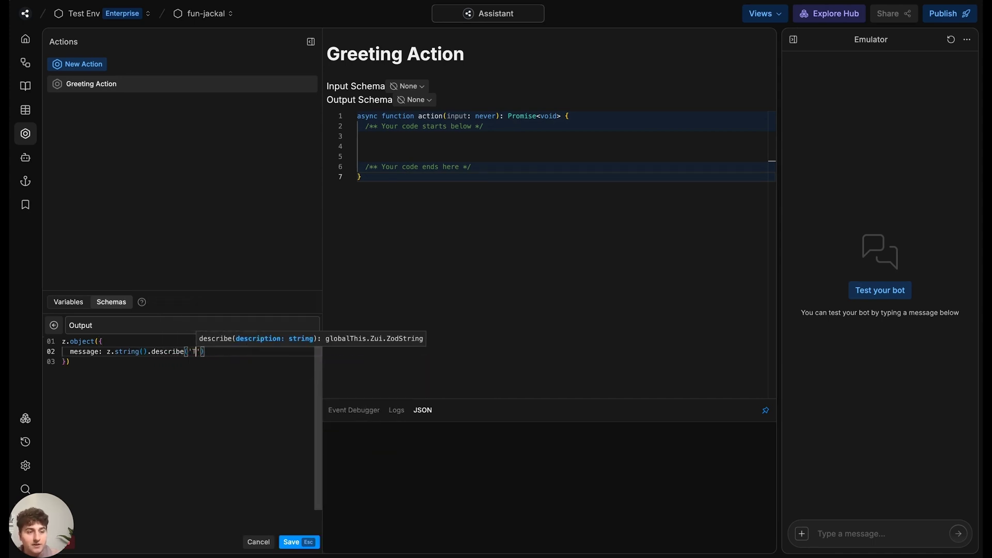
pyautogui.write('he generated gree')
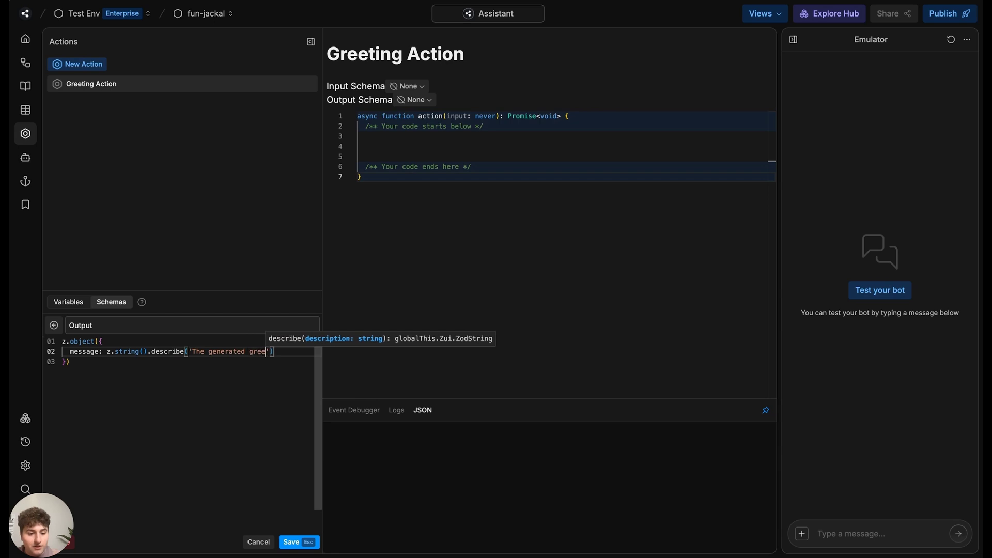
pyautogui.write('ting message')
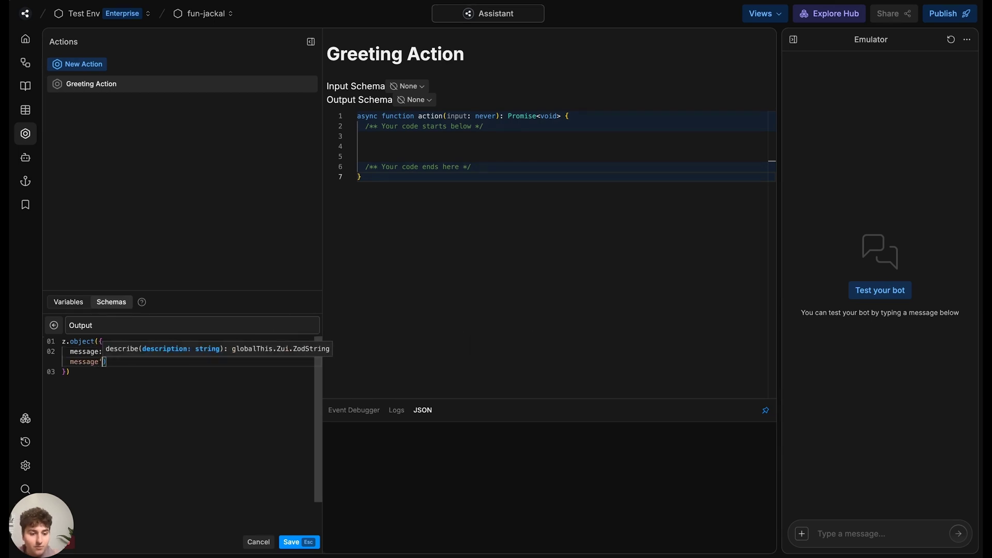
pyautogui.write("')")
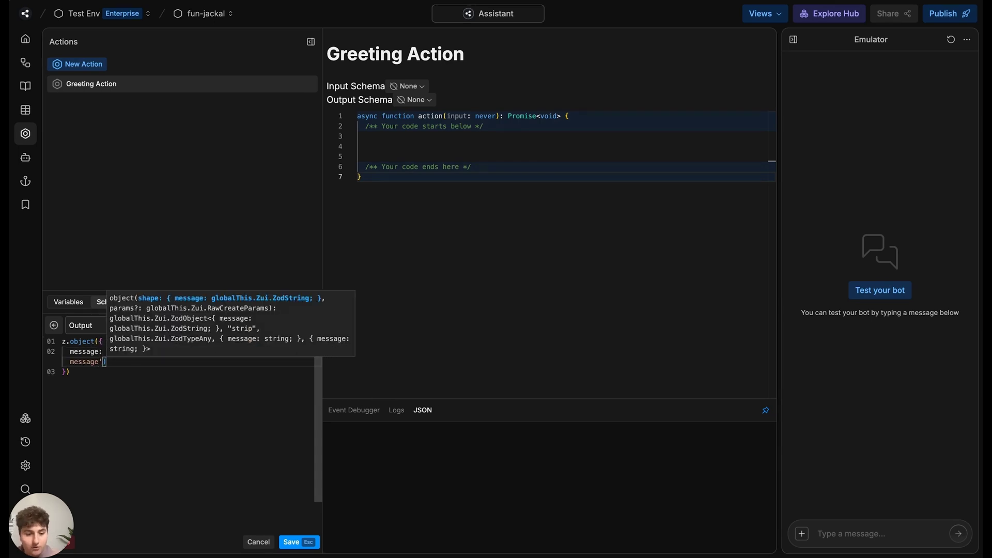
pyautogui.write(',')
pyautogui.click(164, 438)
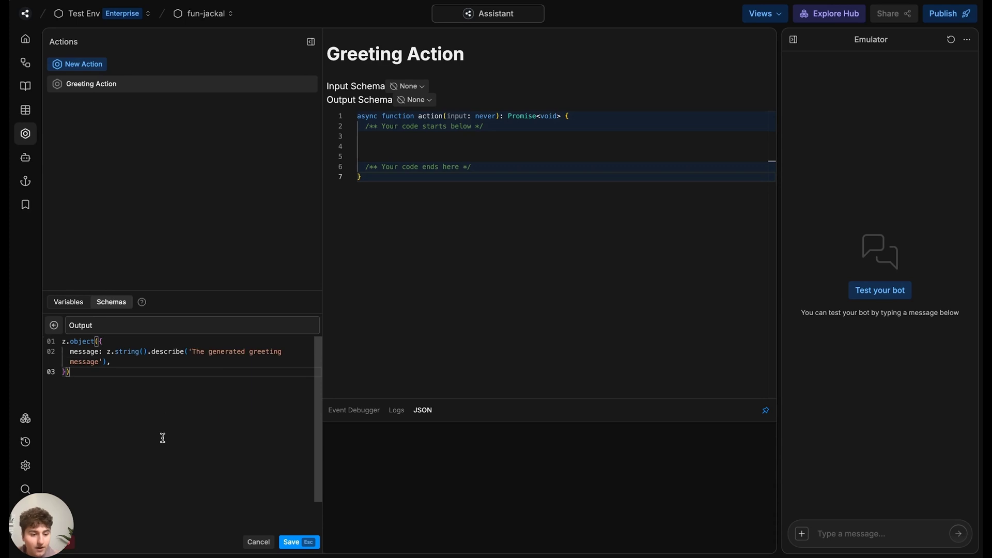
# Step: Save Output, then give Greeting Action input schema Input and output schema Output
pyautogui.click(292, 542)
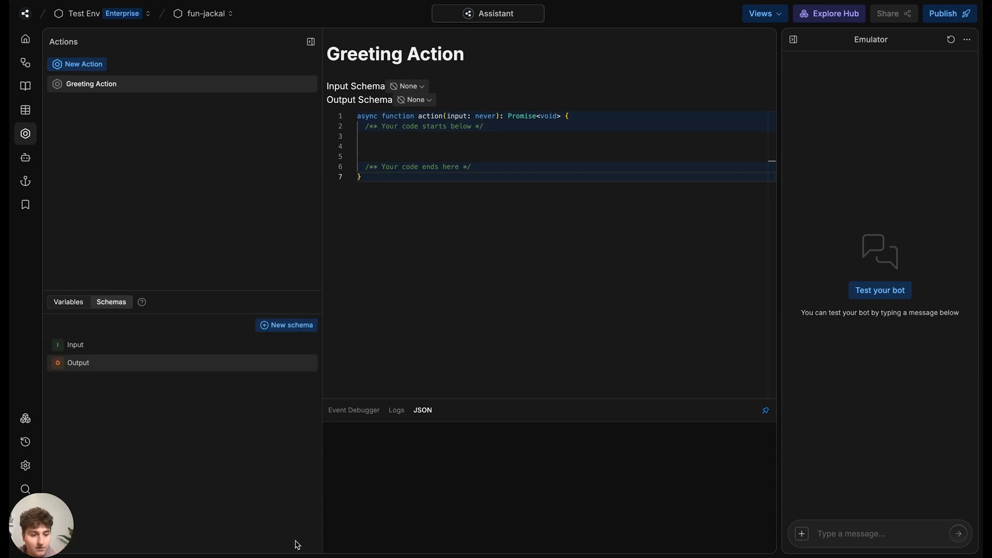
pyautogui.click(409, 87)
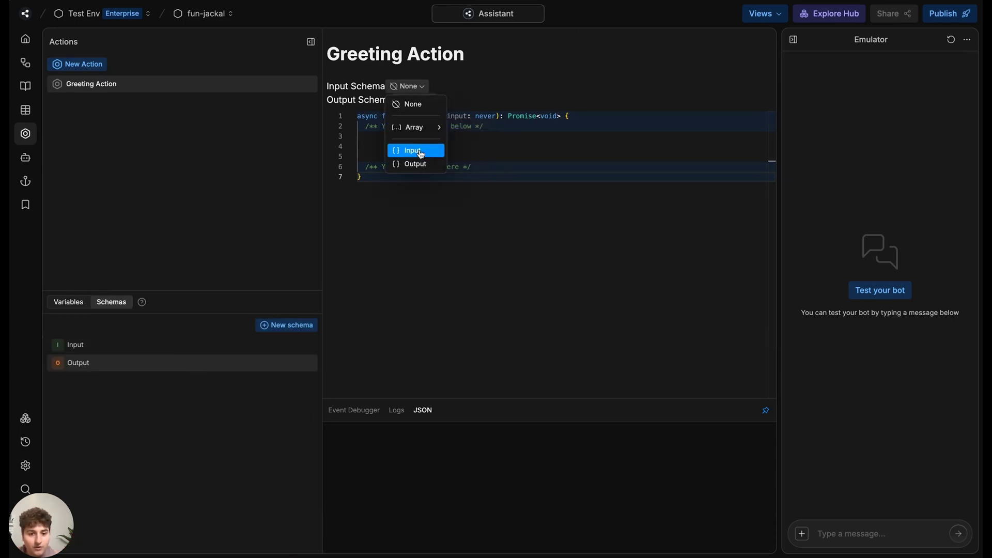
pyautogui.click(423, 150)
pyautogui.click(417, 99)
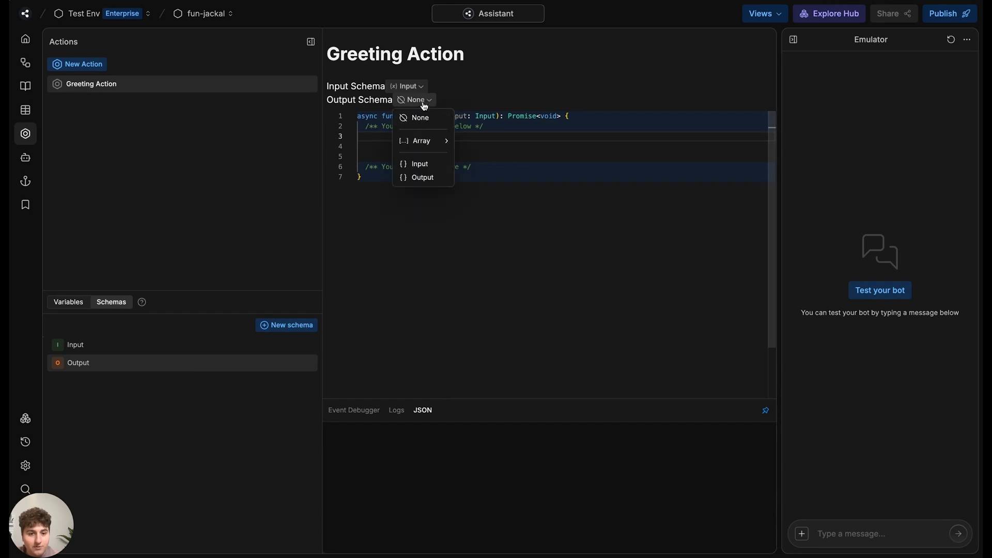
pyautogui.click(421, 178)
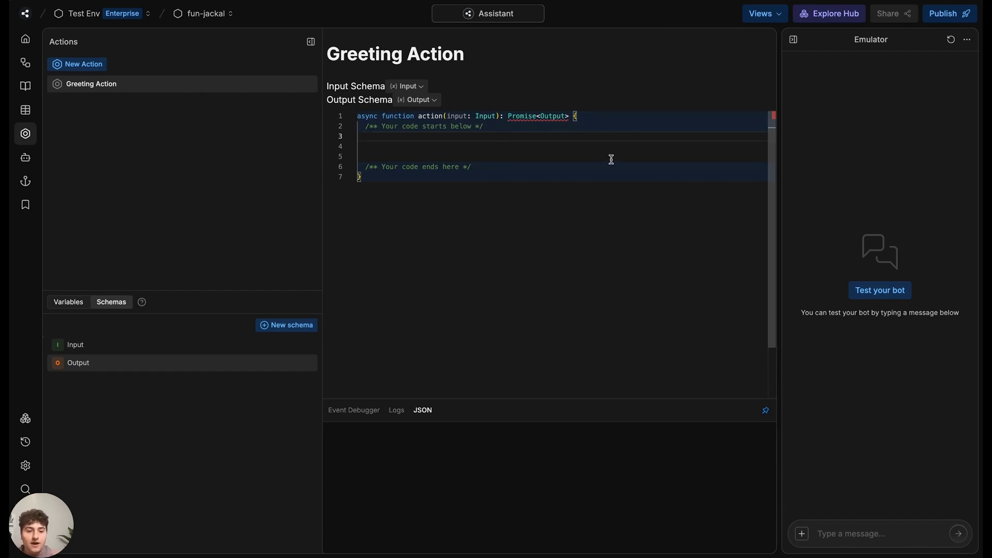
pyautogui.write('if (')
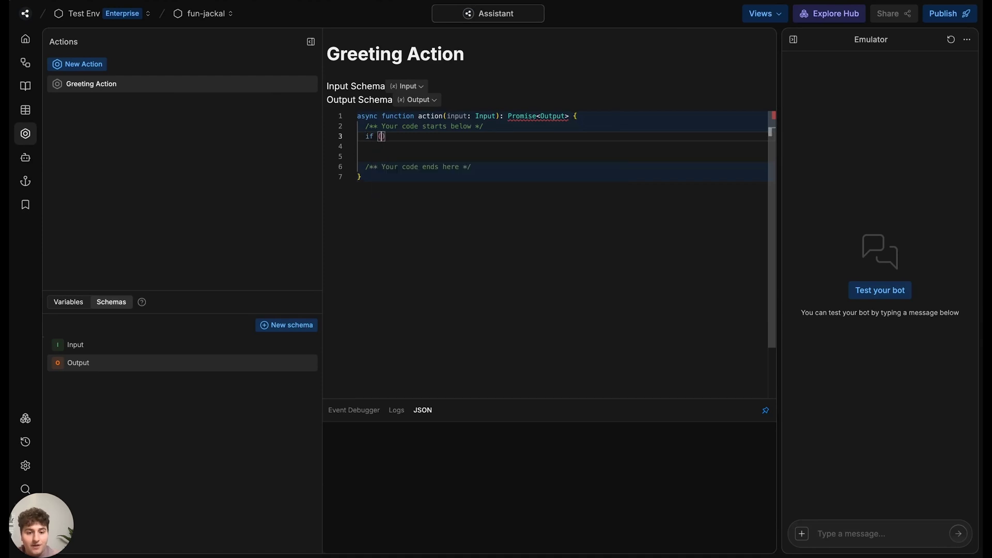
pyautogui.write('input.')
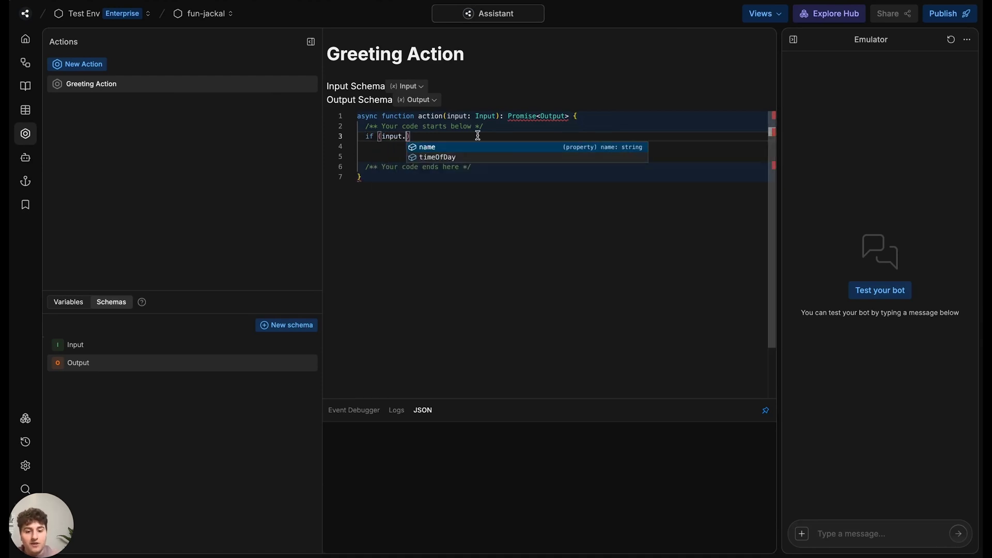
# Step: Reopen the Input schema to check its timeOfDay field, then save and close it
pyautogui.click(126, 345)
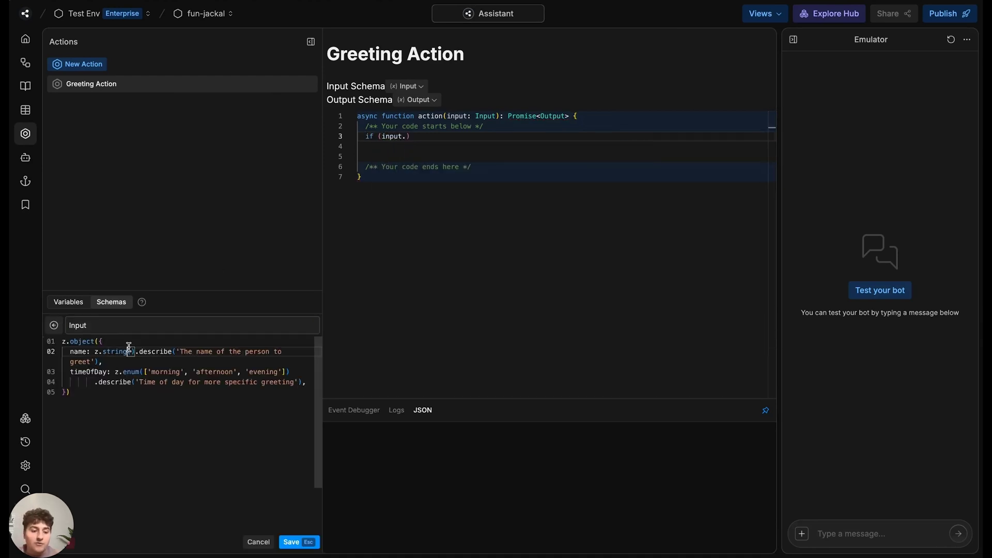
pyautogui.doubleClick(106, 371)
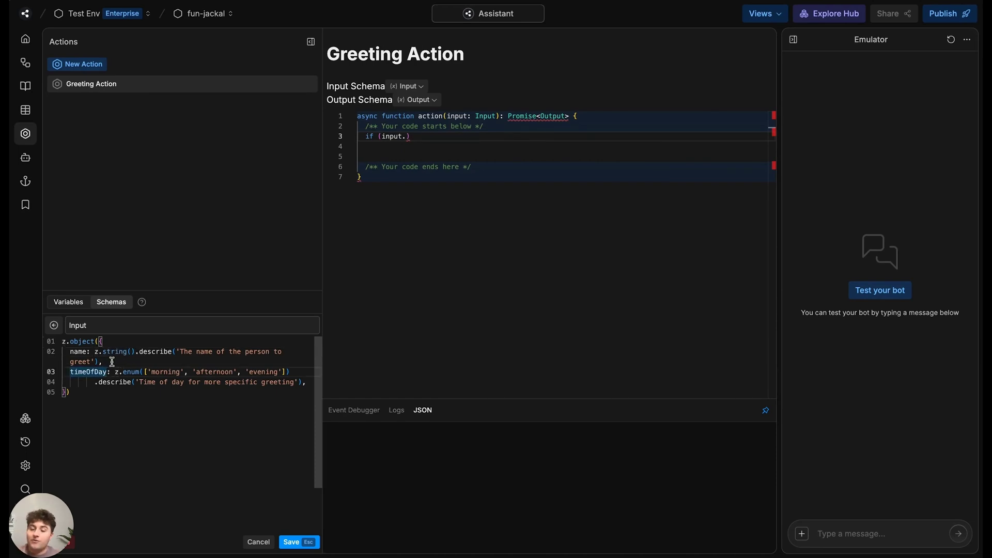
pyautogui.click(290, 542)
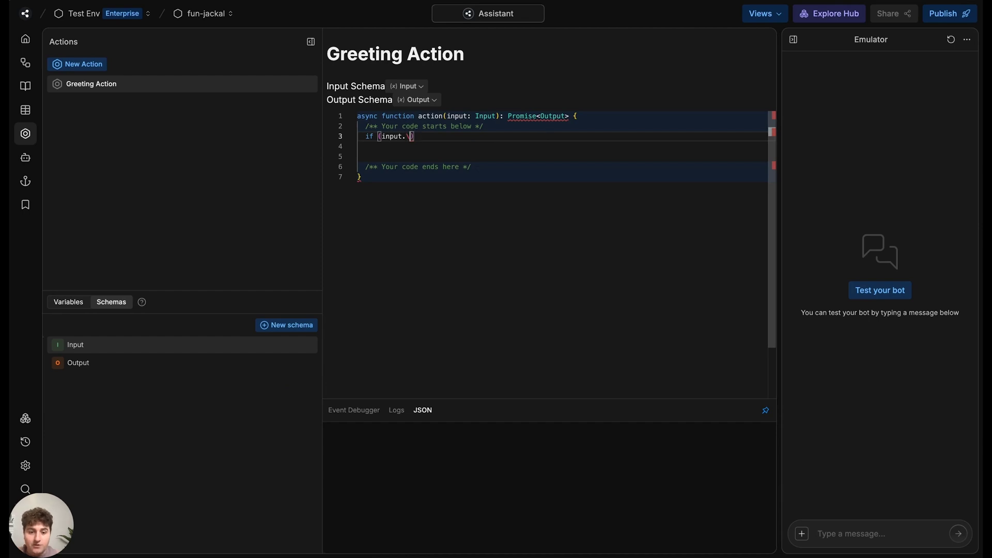
# Step: Complete the condition on input.timeOfDay and begin a 'morning' case inside it
pyautogui.hotkey('ctrl', 'space')
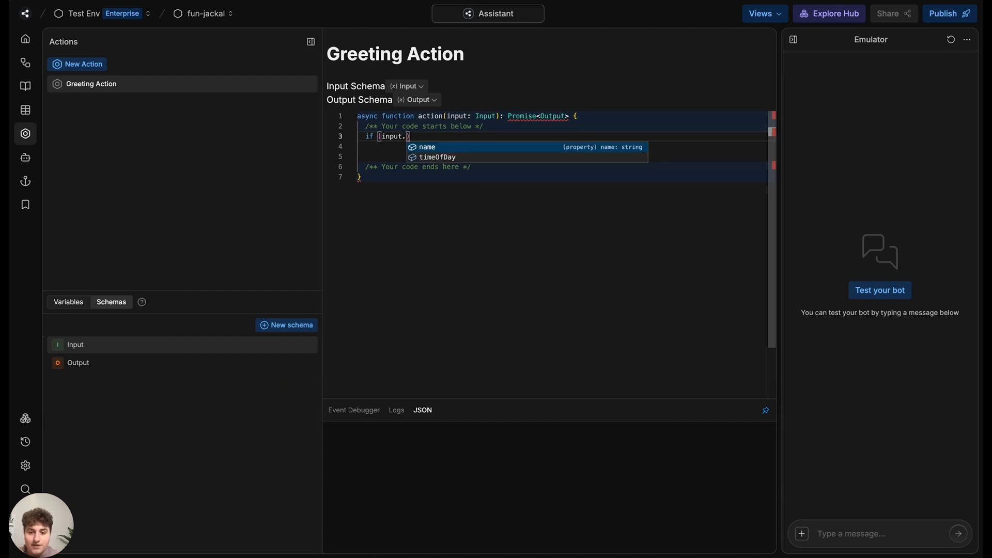
pyautogui.press('Down')
pyautogui.press('Up')
pyautogui.press('Down')
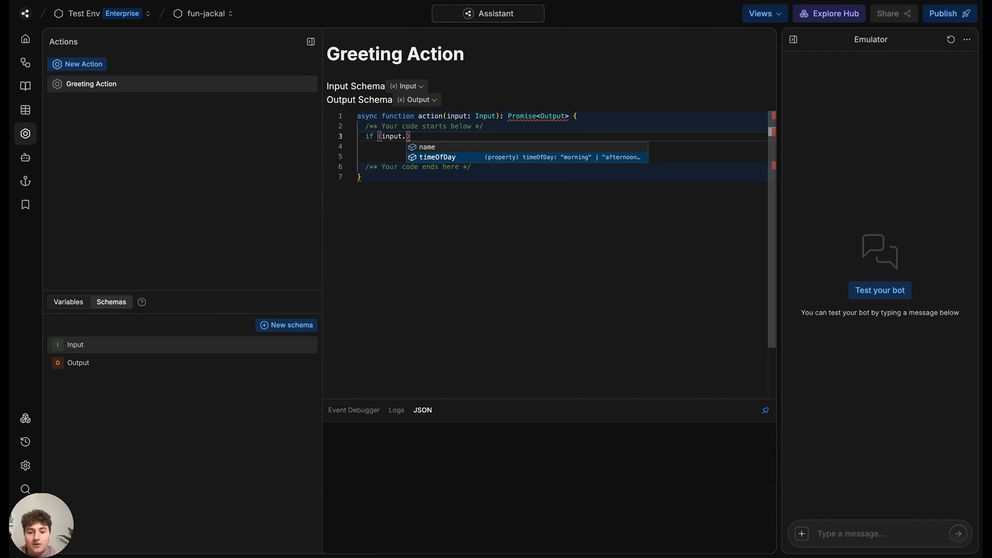
pyautogui.press('Return')
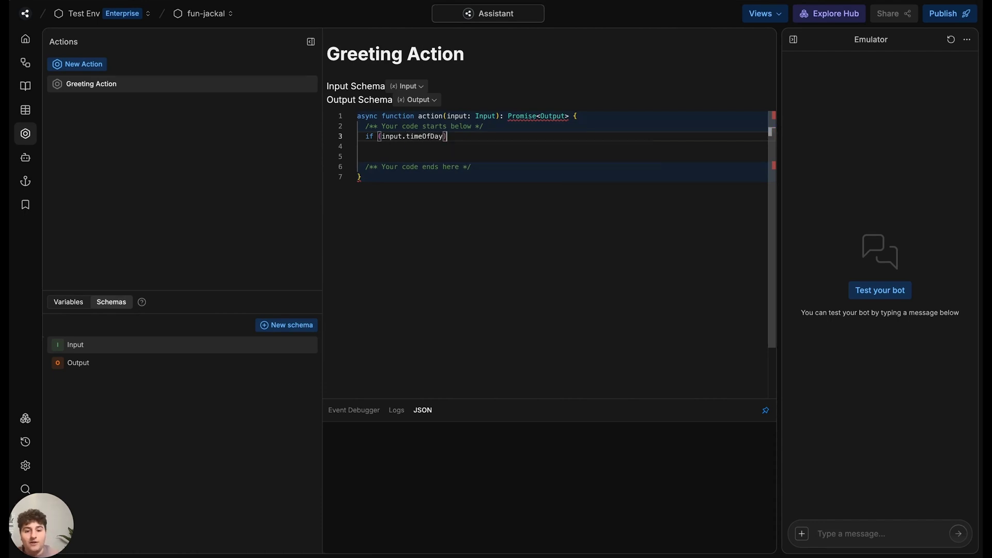
pyautogui.press('End')
pyautogui.write('{')
pyautogui.press('Return')
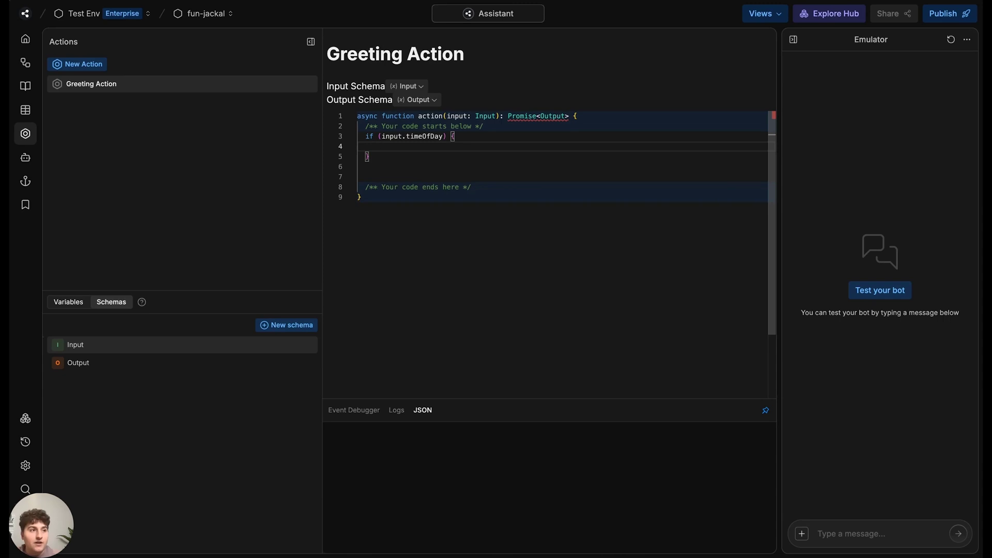
pyautogui.write("case '")
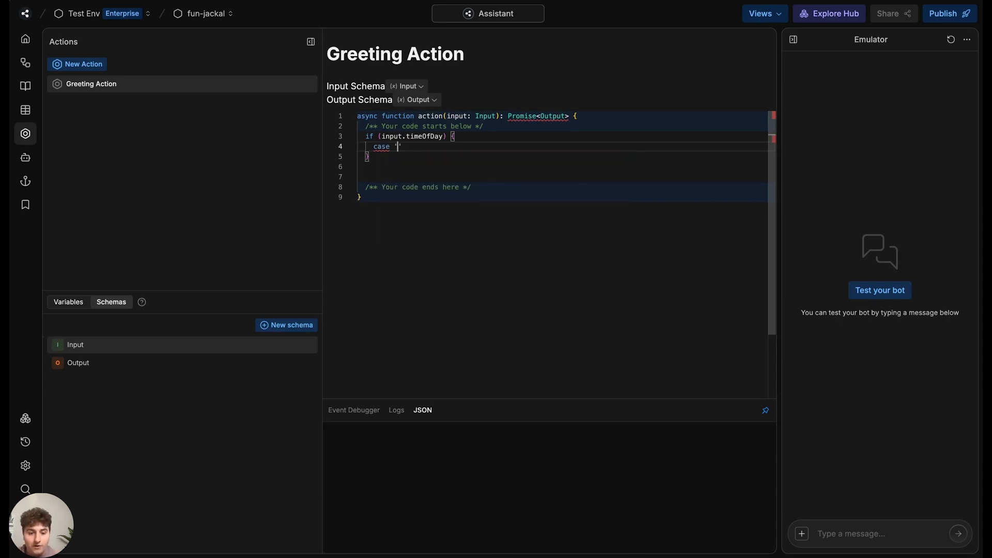
pyautogui.write("morning':")
pyautogui.press('Return')
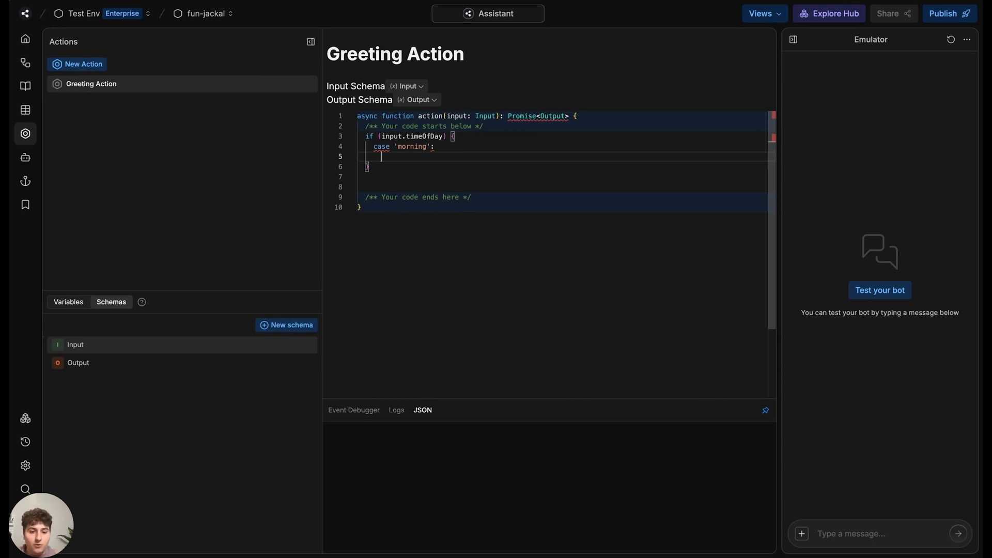
# Step: Declare an empty greetingMessage above the condition and assign the morning greeting, then break
pyautogui.click(379, 136)
pyautogui.press('Home')
pyautogui.press('Return')
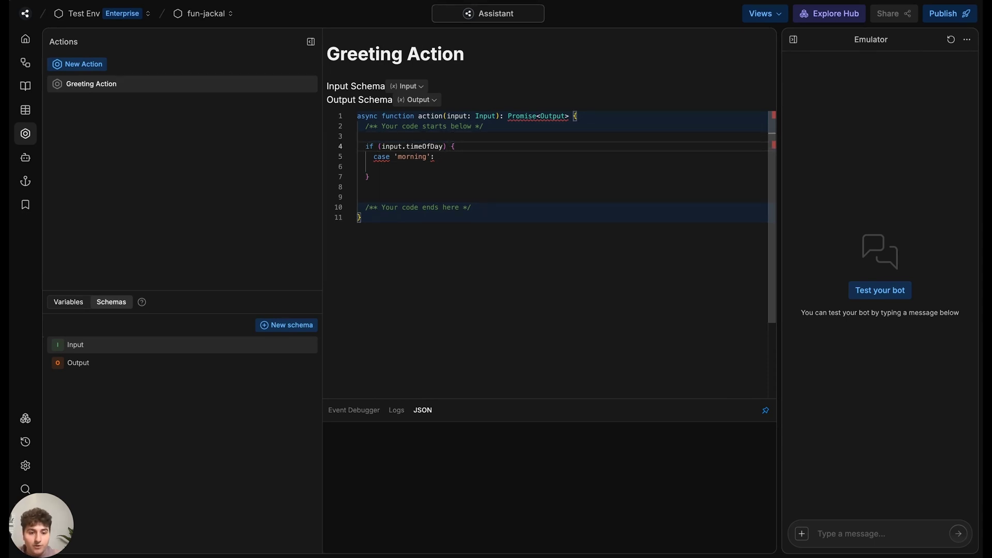
pyautogui.press('Return')
pyautogui.press('Up')
pyautogui.press('Up')
pyautogui.write('let g')
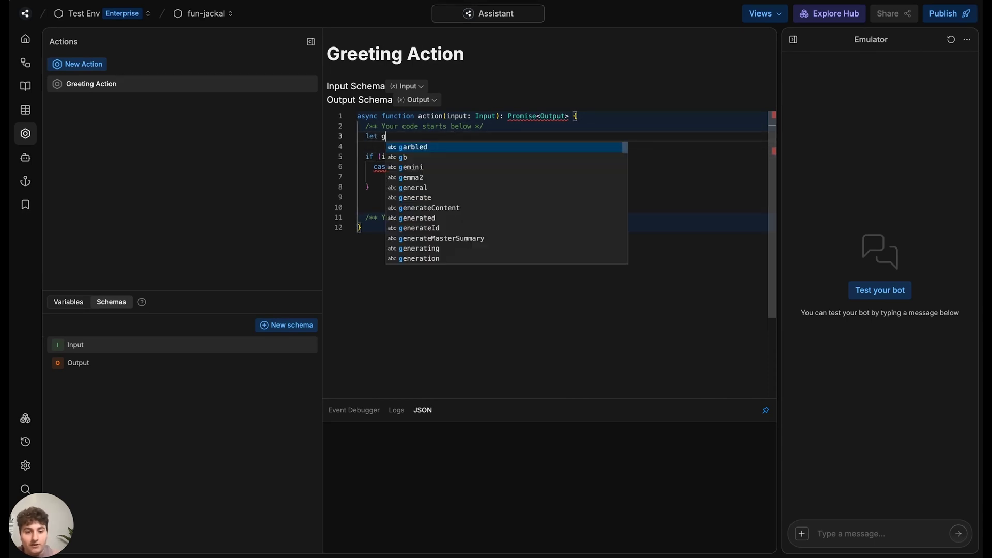
pyautogui.write('reetingM')
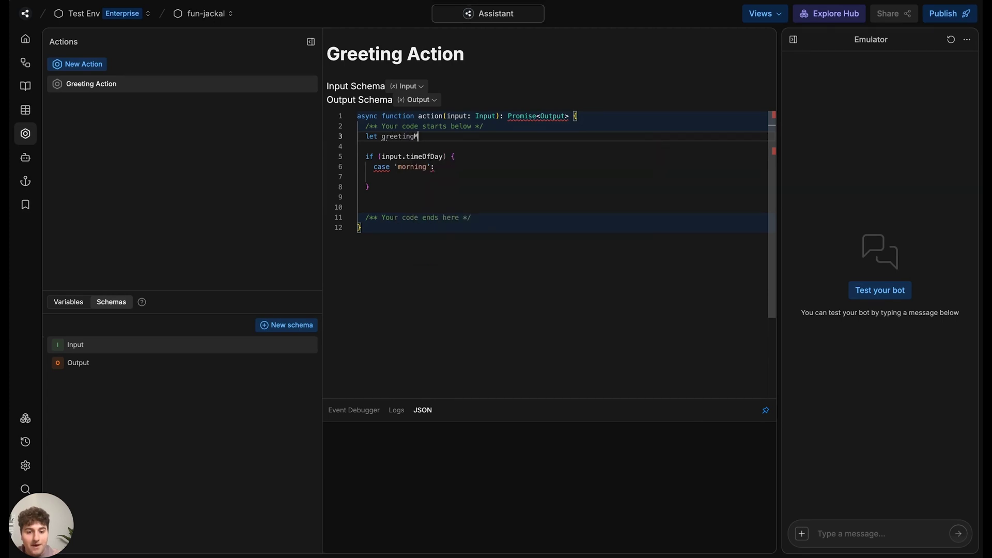
pyautogui.write("essage = ''")
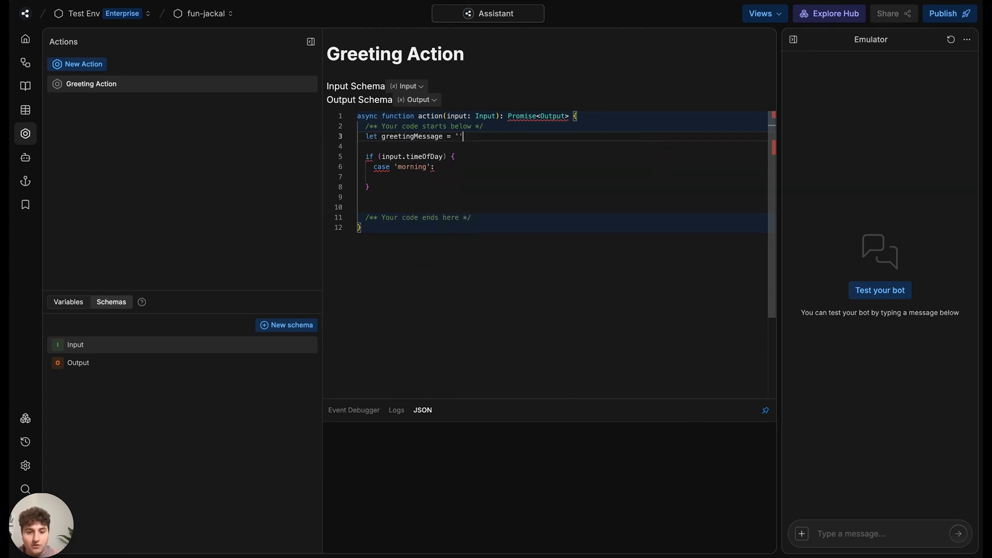
pyautogui.press('Down')
pyautogui.press('Down')
pyautogui.press('Down')
pyautogui.press('Down')
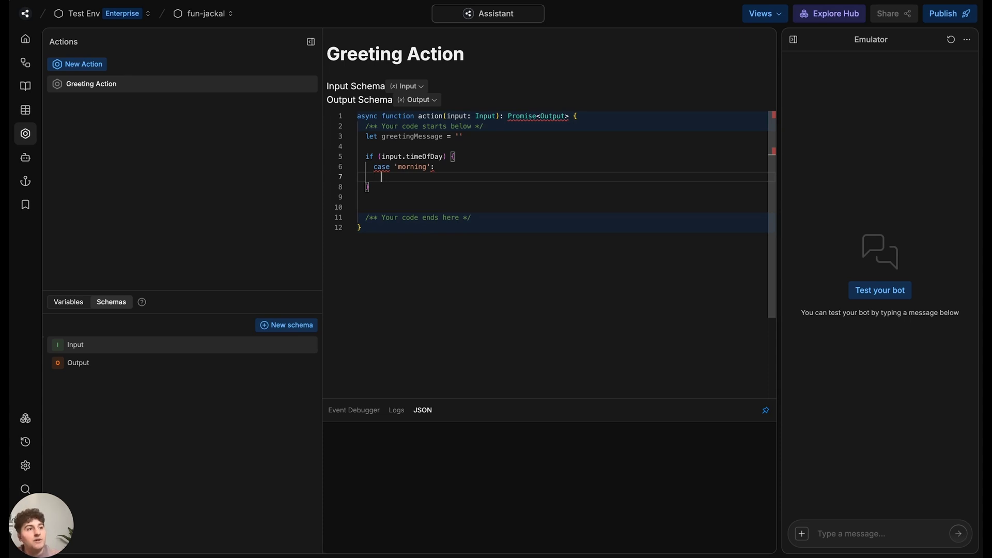
pyautogui.write('greeti')
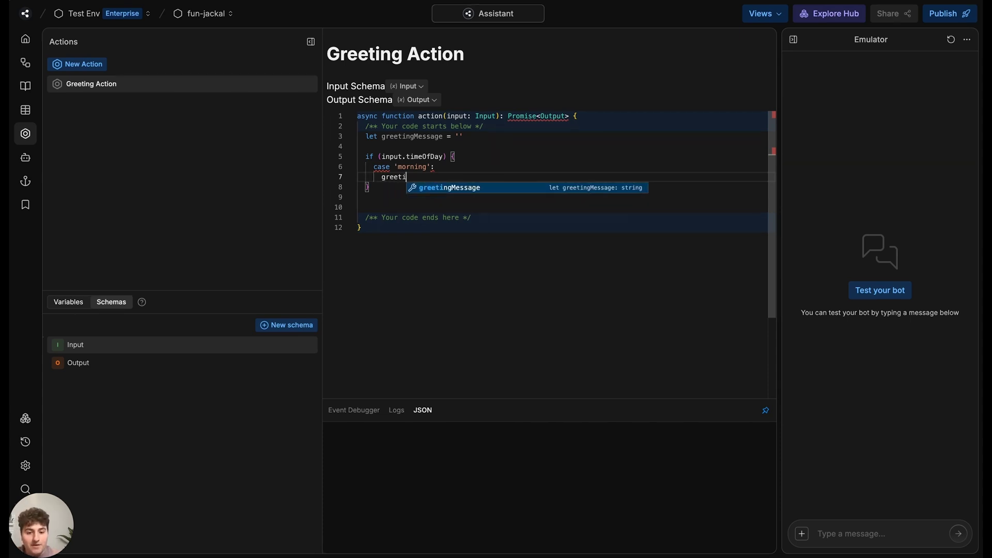
pyautogui.write("ngMessage = 'G")
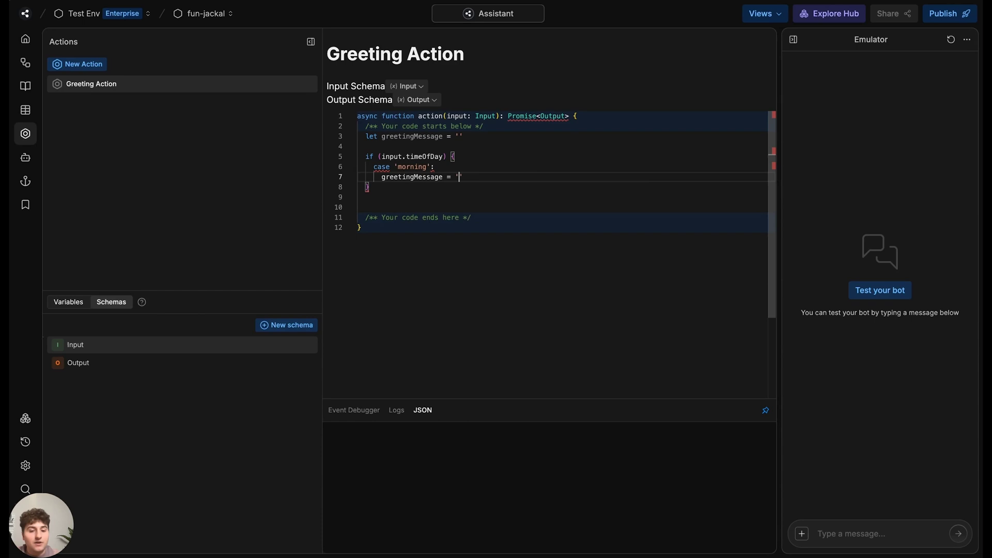
pyautogui.write('oooooddddd morrniiin')
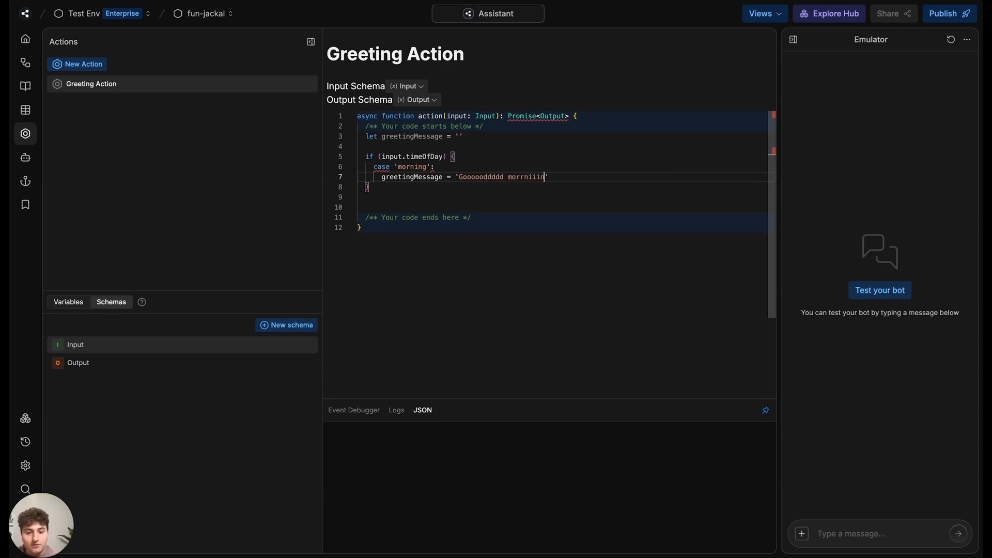
pyautogui.write("nggggg'")
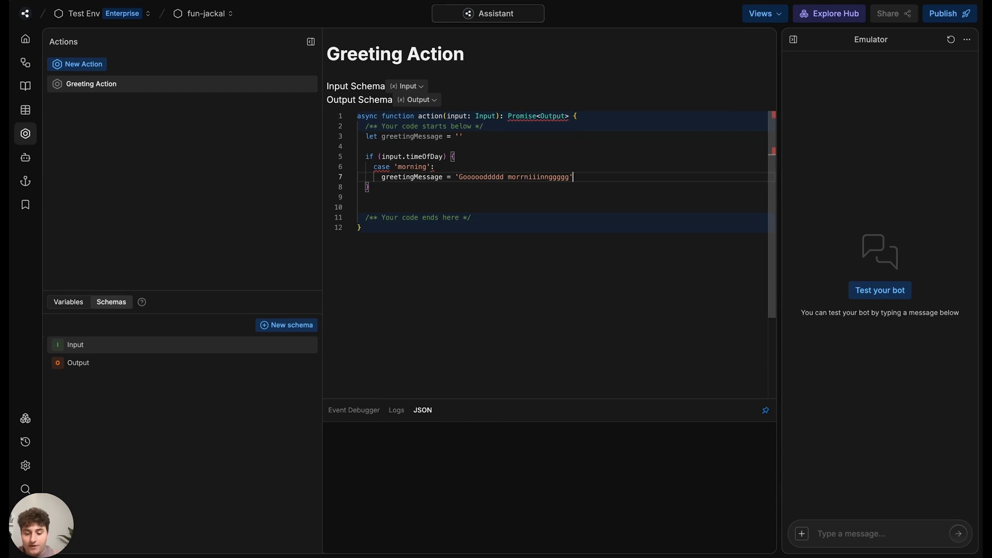
pyautogui.write(';')
pyautogui.press('Return')
pyautogui.write('br')
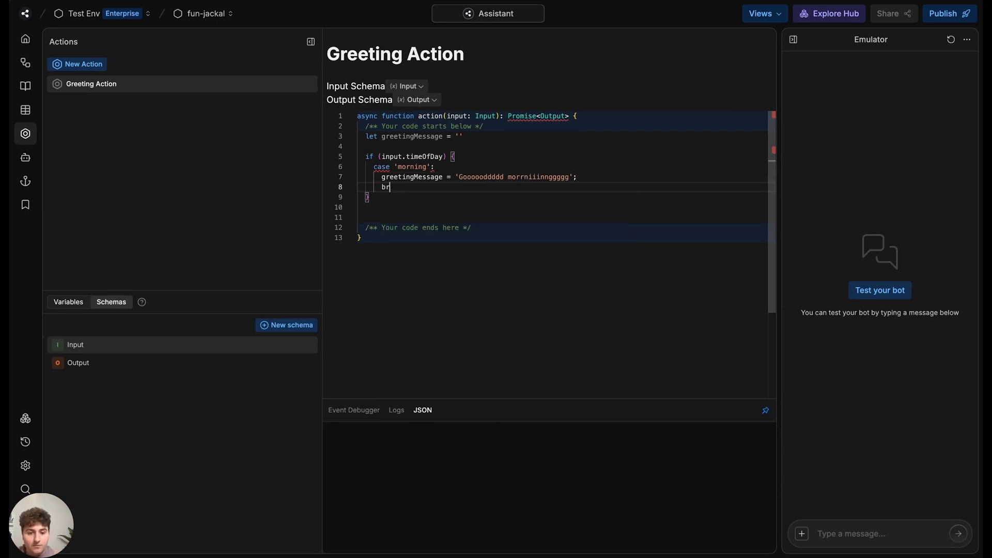
pyautogui.write('teaeak;')
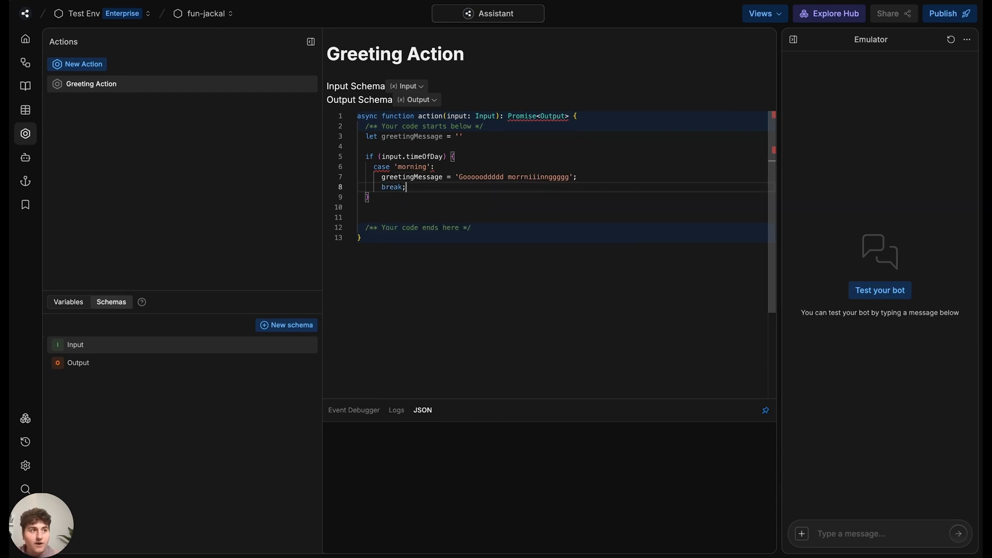
pyautogui.press('Return')
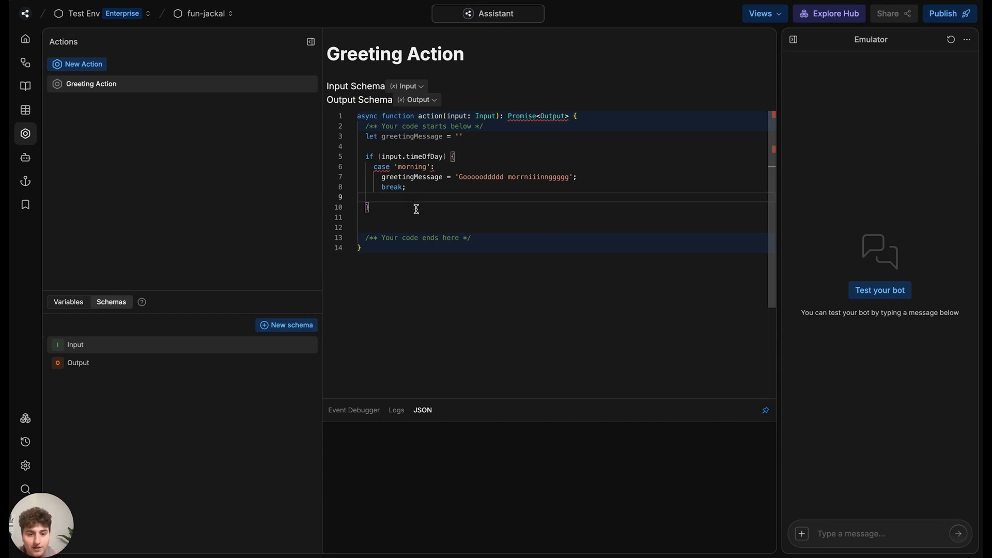
# Step: Indent the morning case and enclose it in 'switch (input.timeOfDay) { }' inside the if block
pyautogui.click(459, 156)
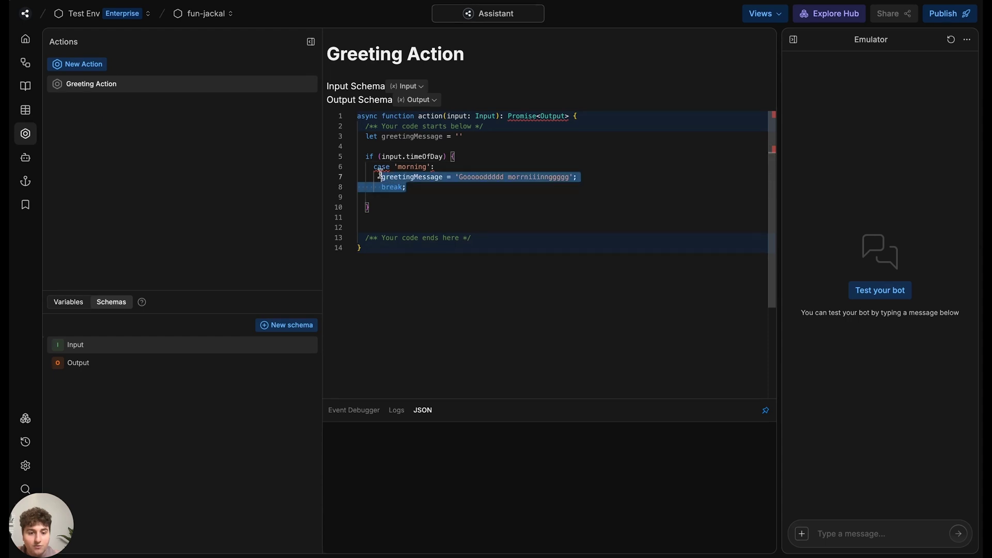
pyautogui.moveTo(430, 188); pyautogui.dragTo(371, 166)
pyautogui.press('Tab')
pyautogui.click(476, 159)
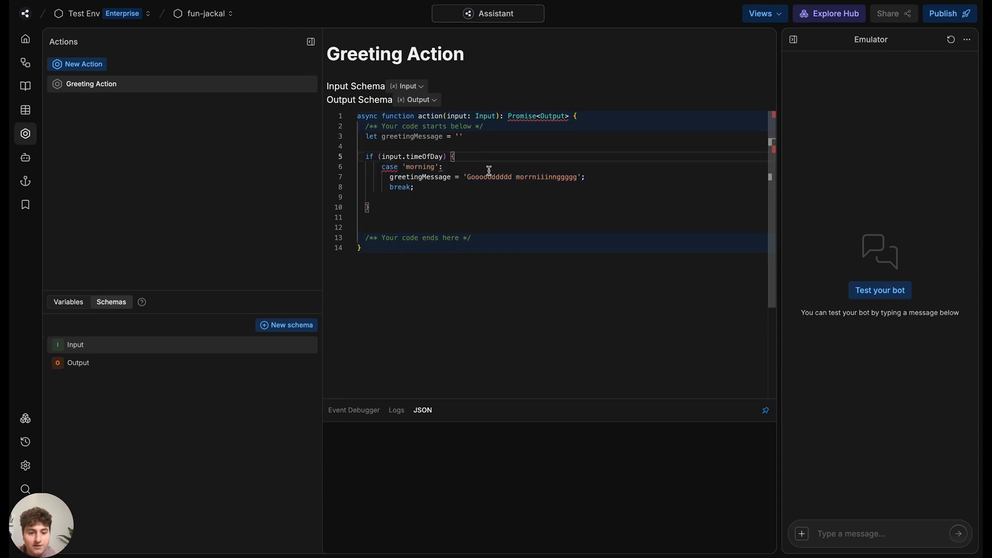
pyautogui.press('Return')
pyautogui.write('switch')
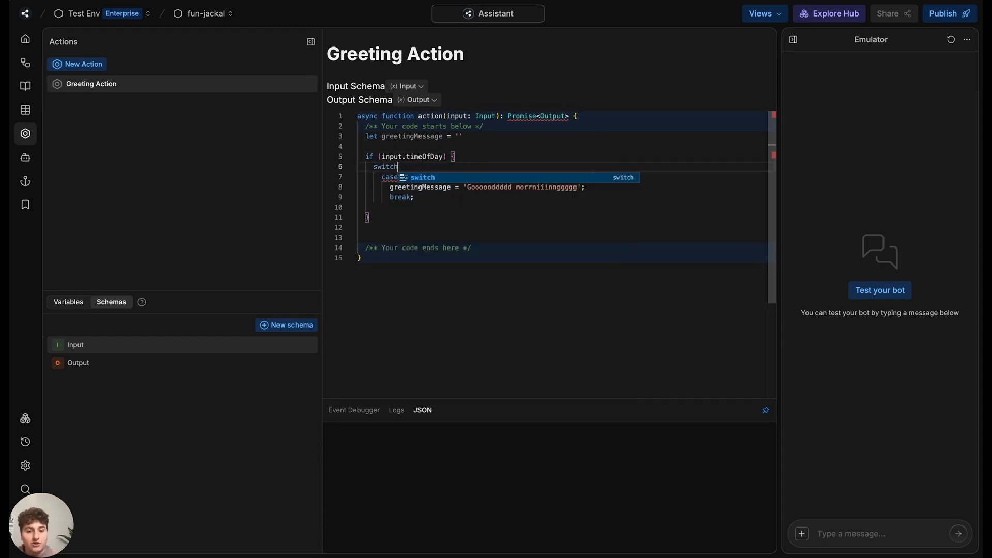
pyautogui.write(' (i')
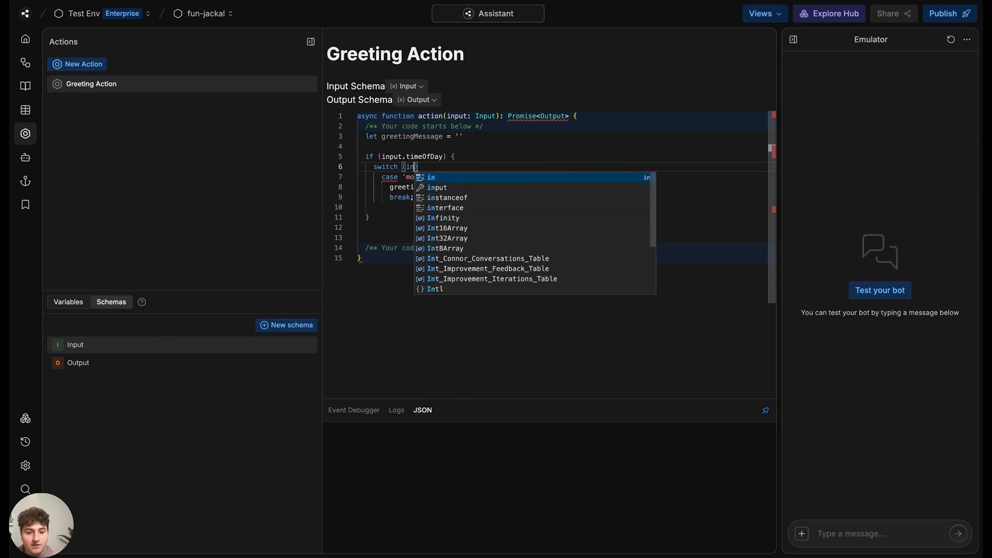
pyautogui.write('nput.timeOfDay')
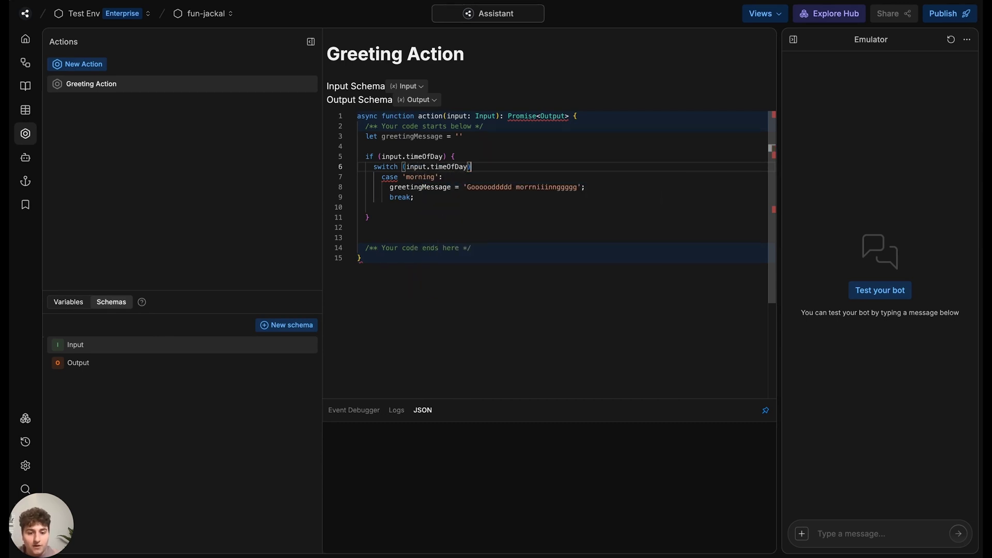
pyautogui.write(') {')
pyautogui.press('Delete')
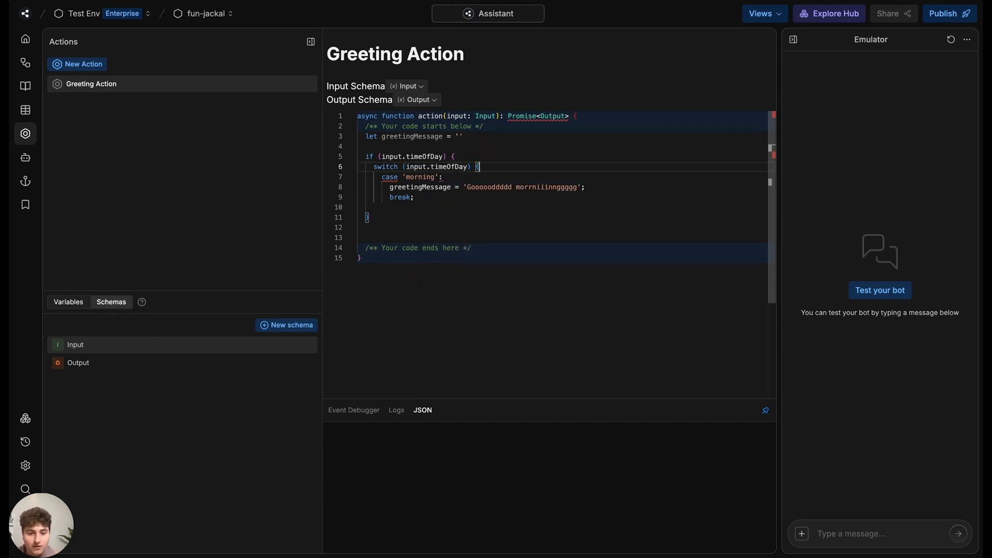
pyautogui.press('Down')
pyautogui.press('Down')
pyautogui.press('Down')
pyautogui.press('Down')
pyautogui.write('}')
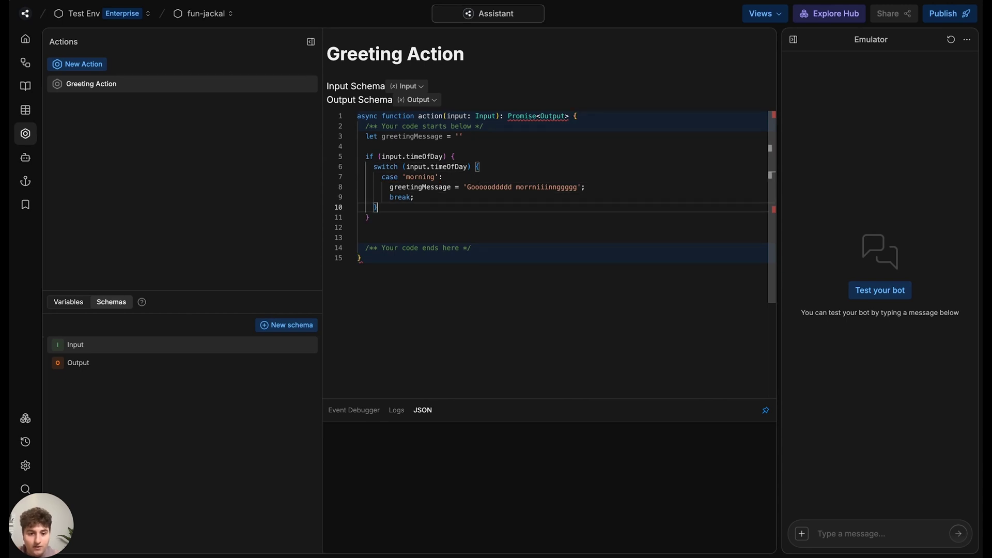
pyautogui.click(433, 198)
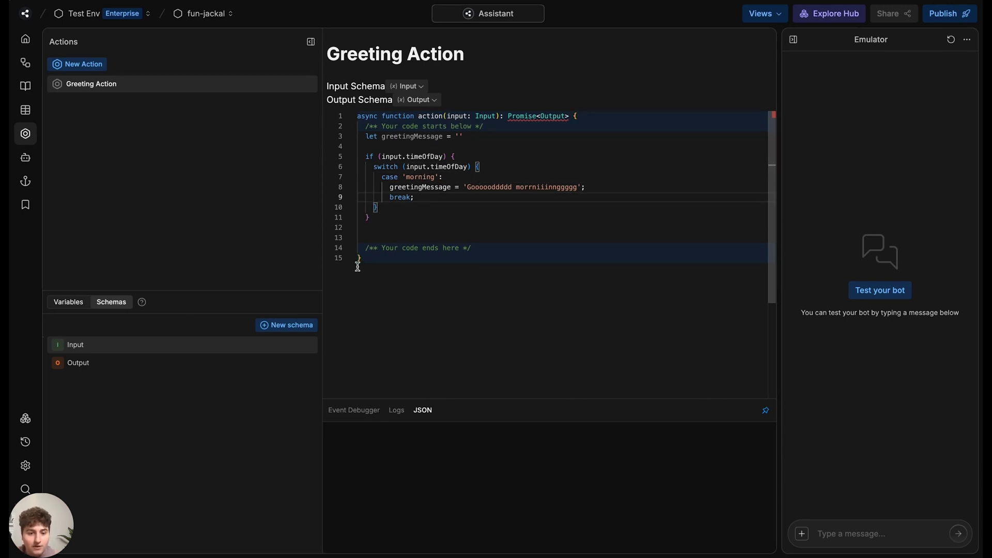
# Step: Add case 'afternoon' setting greetingMessage to 'greaAAAAtttt afternoon!' followed by break
pyautogui.press('Return')
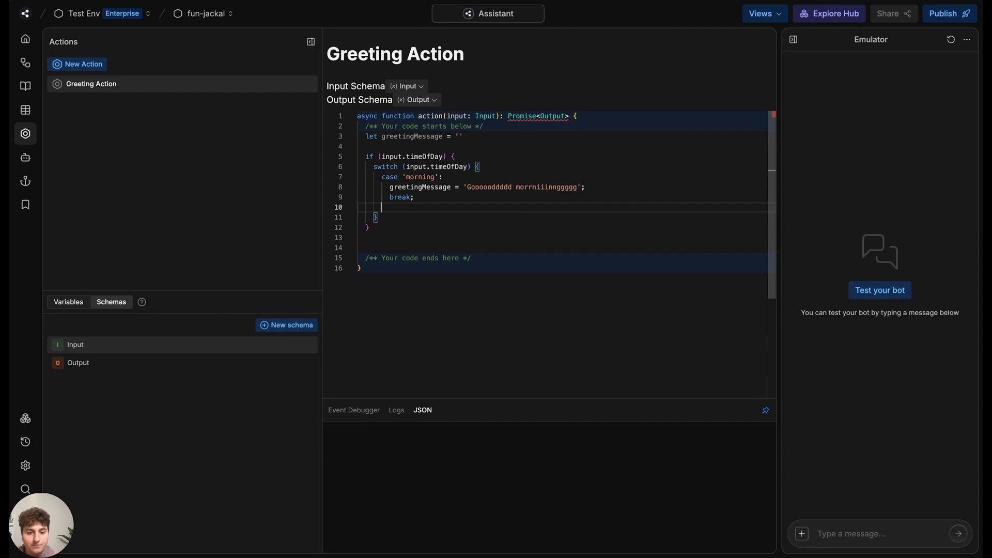
pyautogui.write("case '")
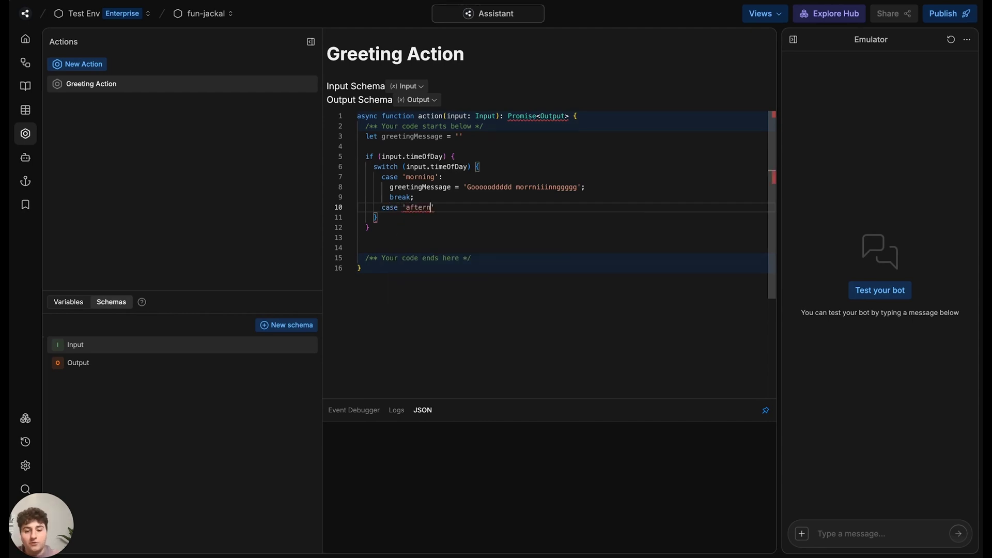
pyautogui.write('afternoon')
pyautogui.press('Right')
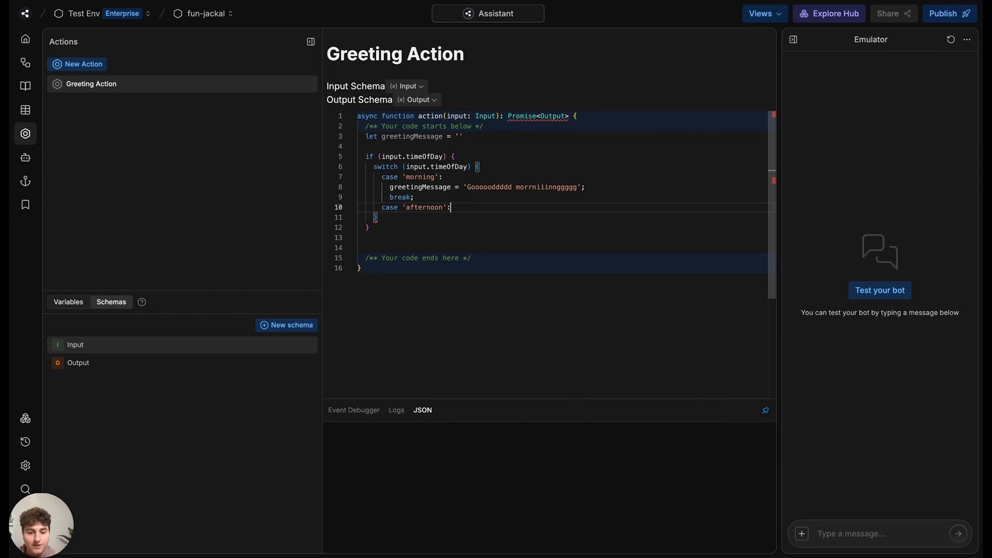
pyautogui.press('Return')
pyautogui.write('gree')
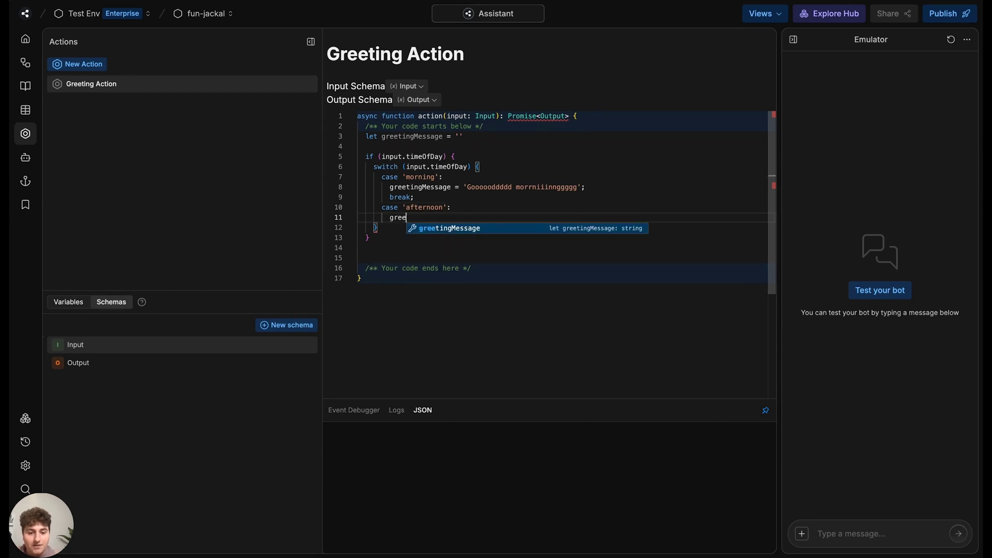
pyautogui.press('Tab')
pyautogui.write("= '")
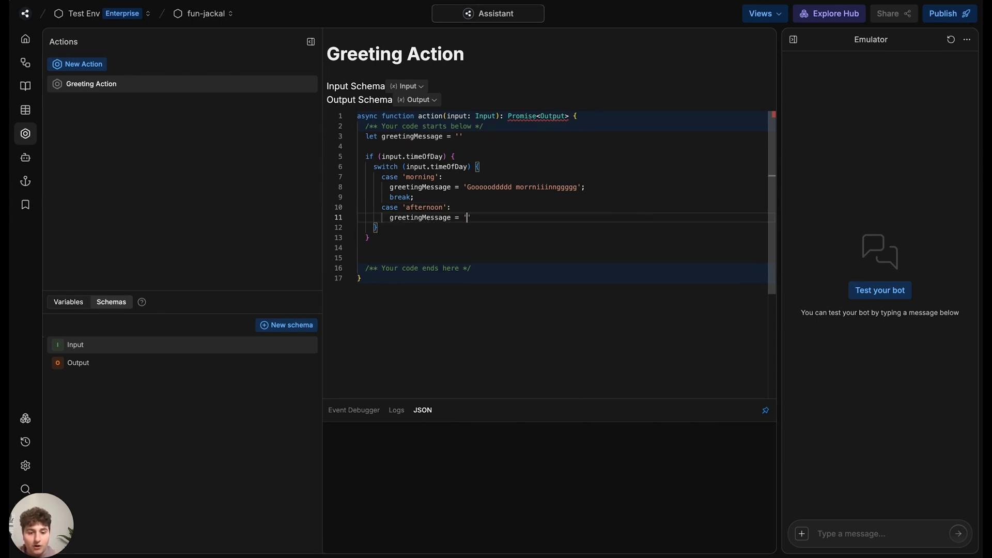
pyautogui.write('greaAAAAztt')
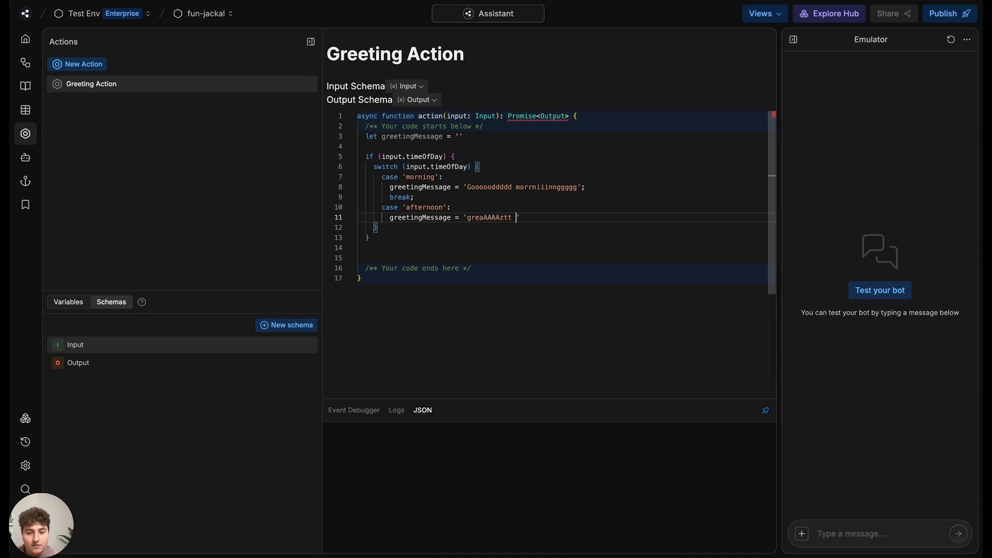
pyautogui.press('BackSpace')
pyautogui.press('BackSpace')
pyautogui.press('BackSpace')
pyautogui.write('tttt aft')
pyautogui.write('erno')
pyautogui.press('Right')
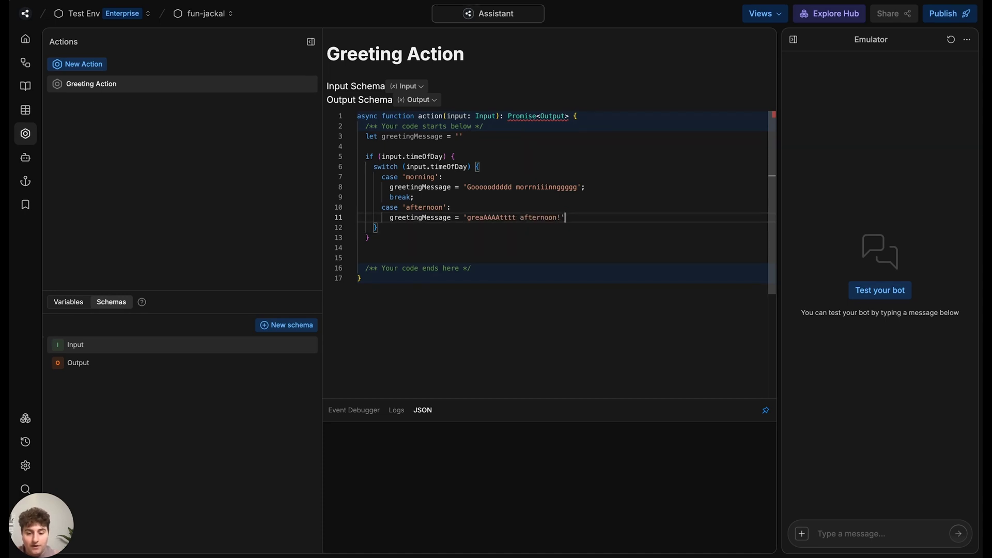
pyautogui.write(';')
pyautogui.press('Return')
pyautogui.write('breakl')
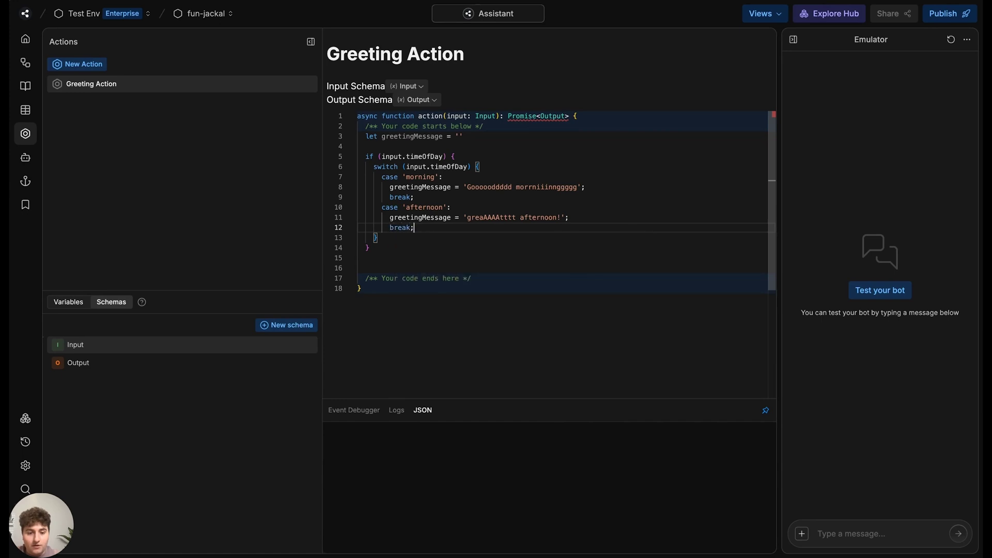
pyautogui.press('Return')
pyautogui.write('case ')
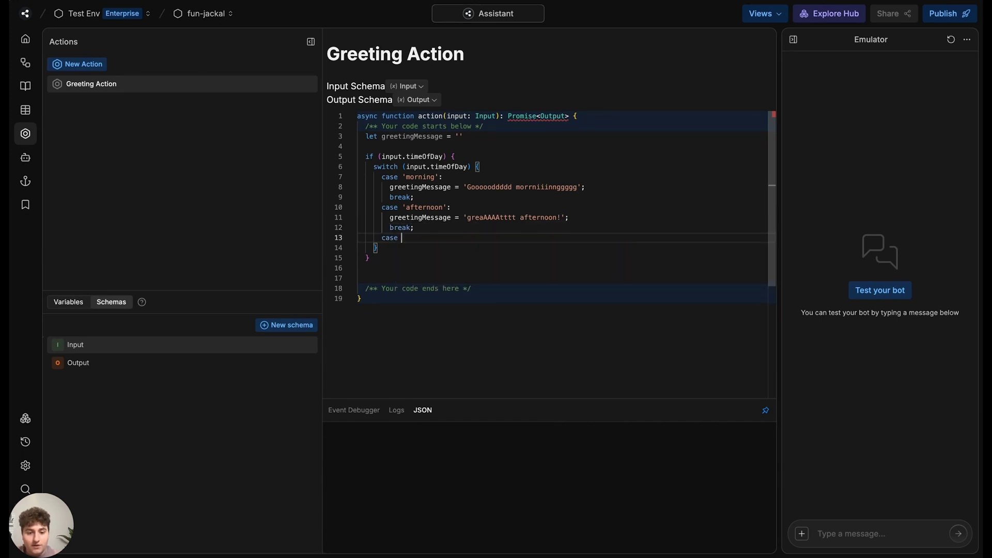
pyautogui.write("'evening'")
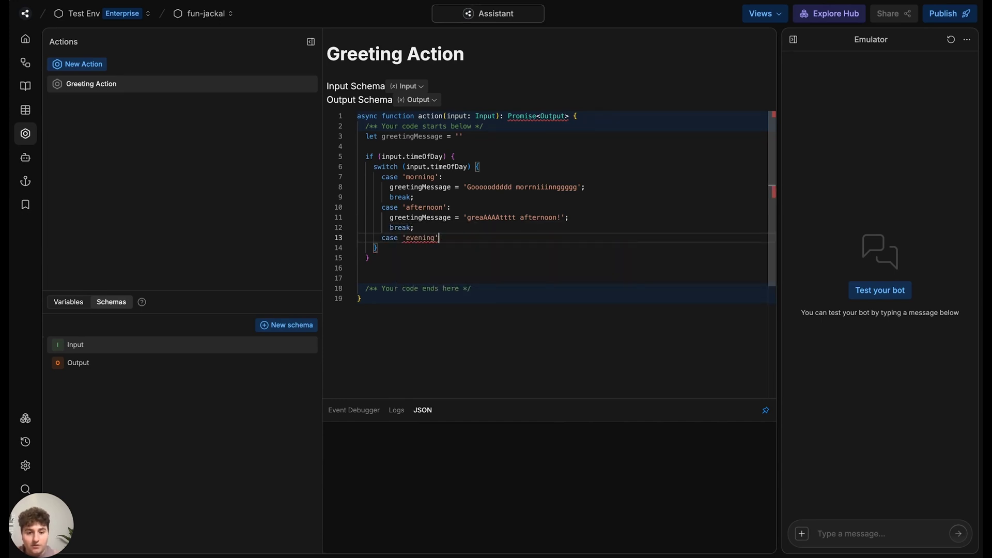
pyautogui.write(':')
# Step: Add case 'evening' setting greetingMessage to 'amazzinnnggg evening' followed by break
pyautogui.press('Return')
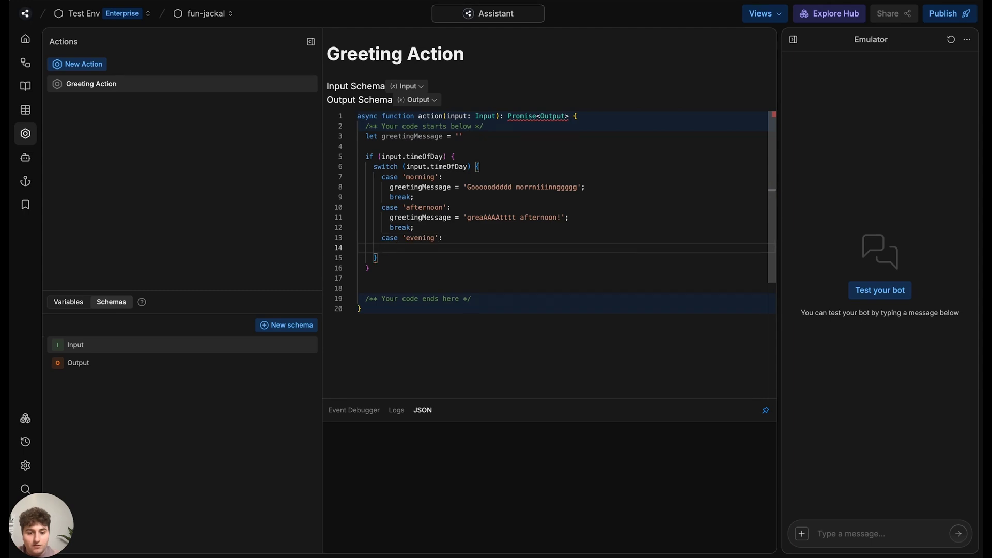
pyautogui.write('g')
pyautogui.press('Tab')
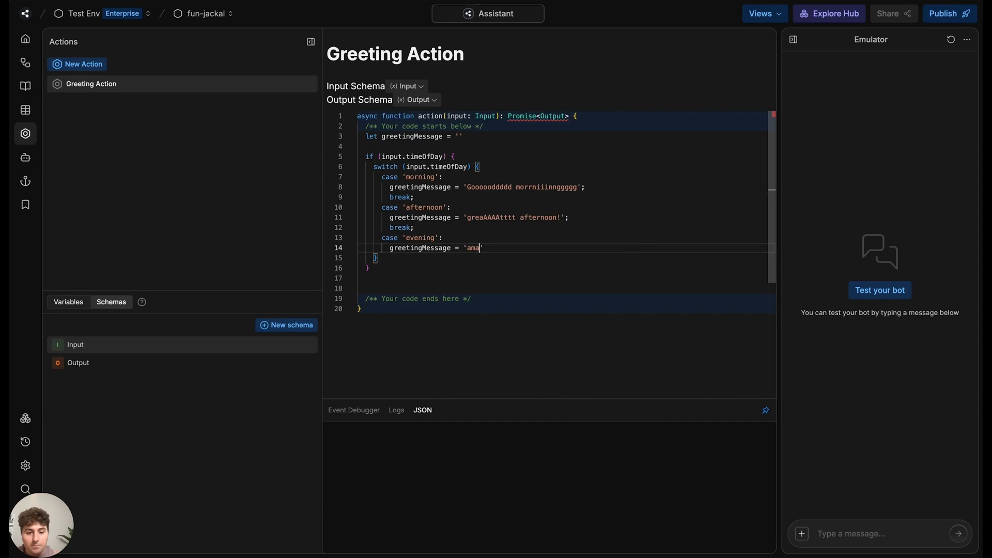
pyautogui.write("zzinnnggg evening'")
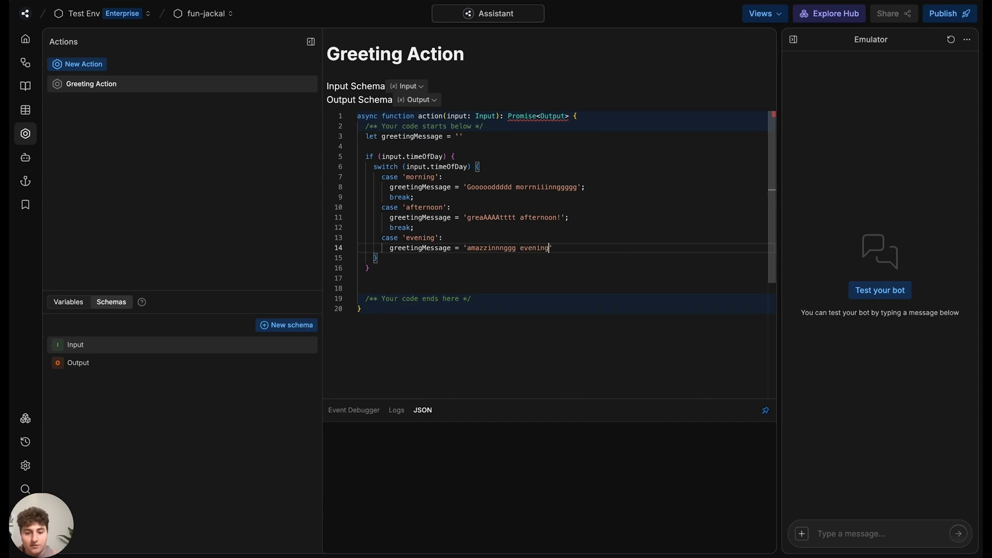
pyautogui.write(';')
pyautogui.press('Return')
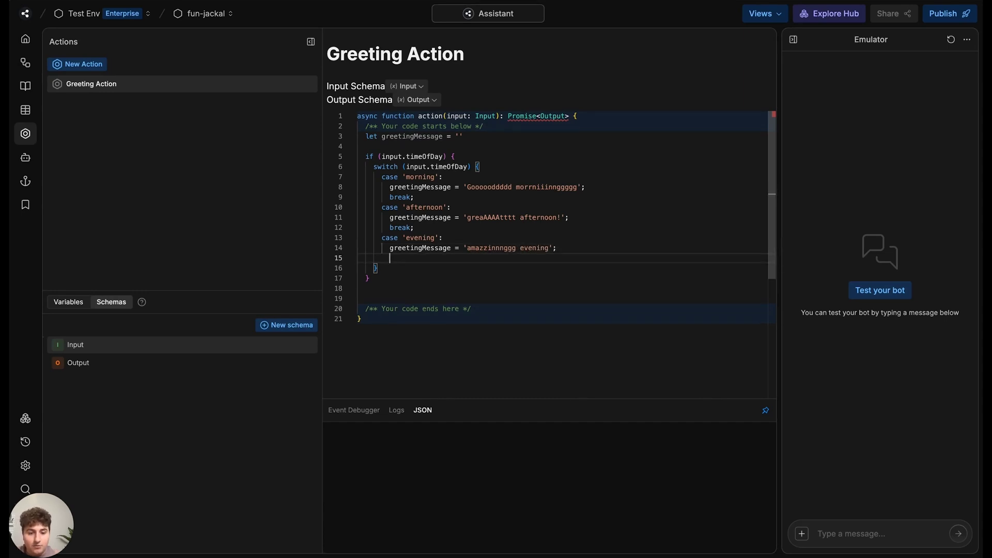
pyautogui.write('break;')
pyautogui.press('Return')
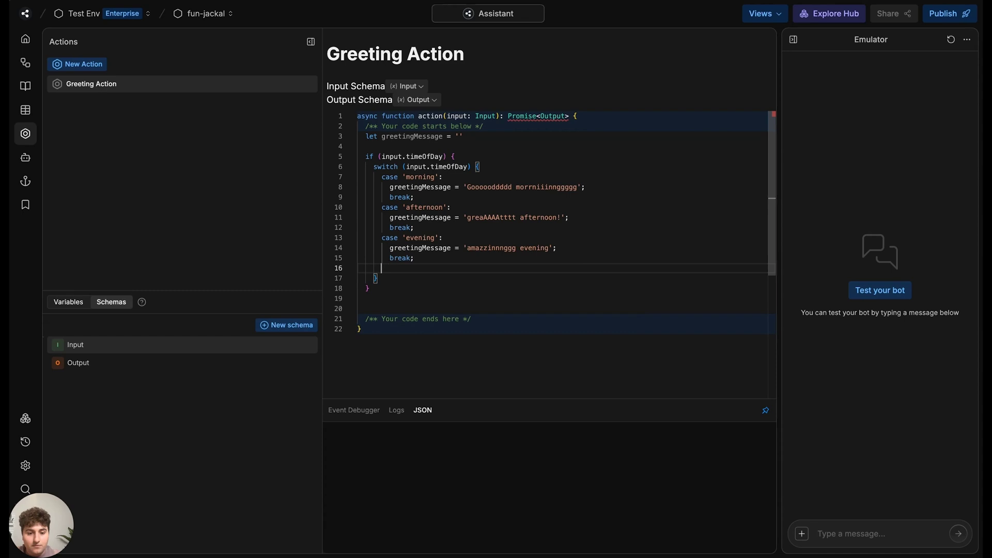
pyautogui.press('BackSpace')
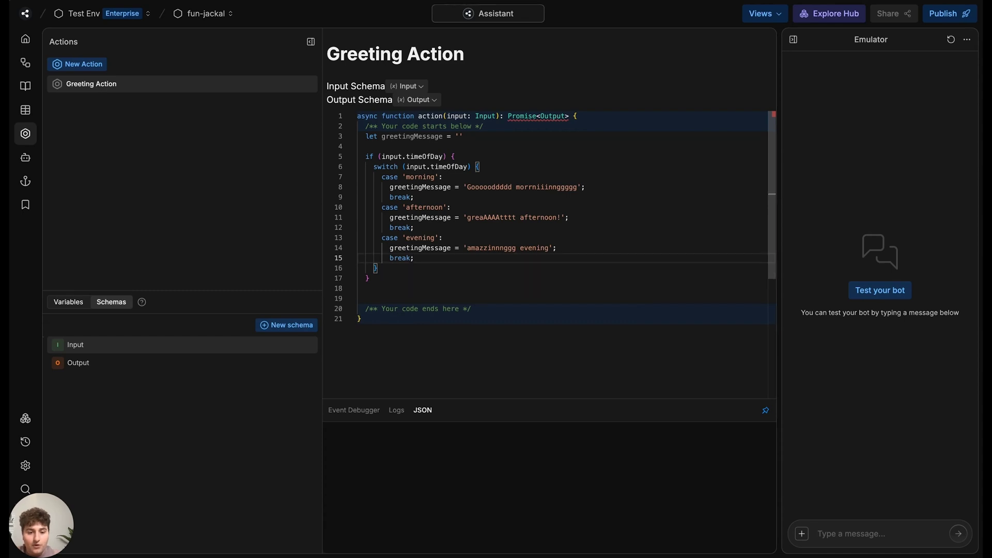
# Step: Add blank lines below the closed switch and if block
pyautogui.press('Down')
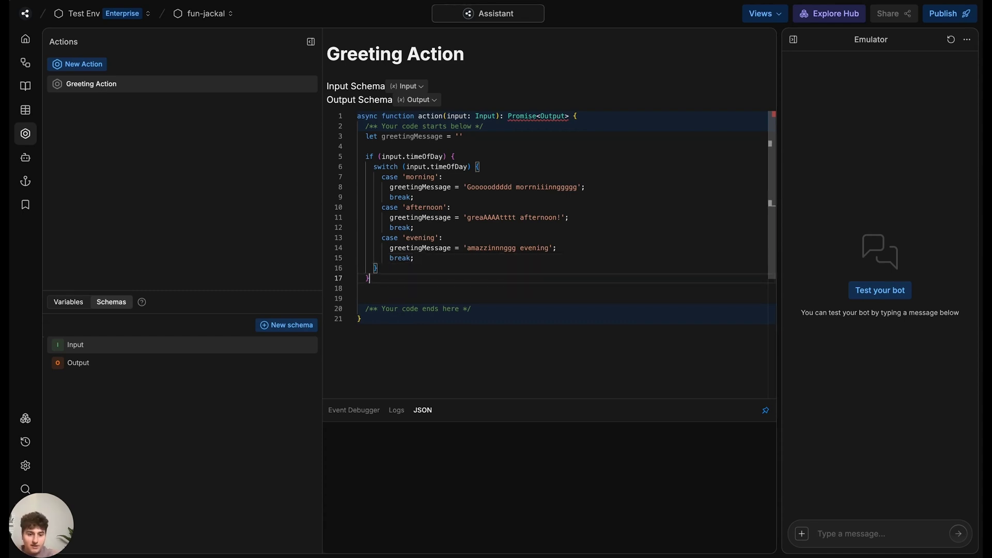
pyautogui.press('Down')
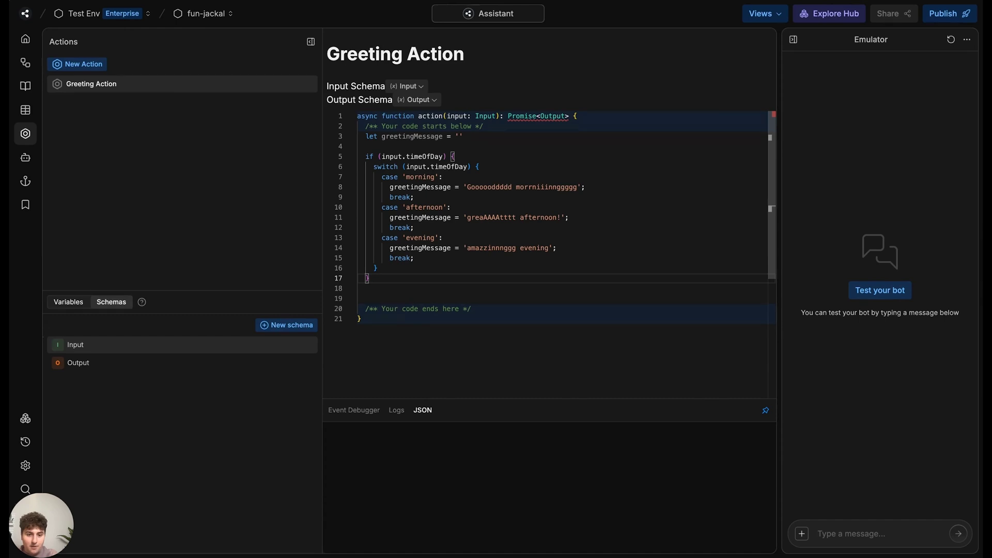
pyautogui.press('Return')
pyautogui.press('Return')
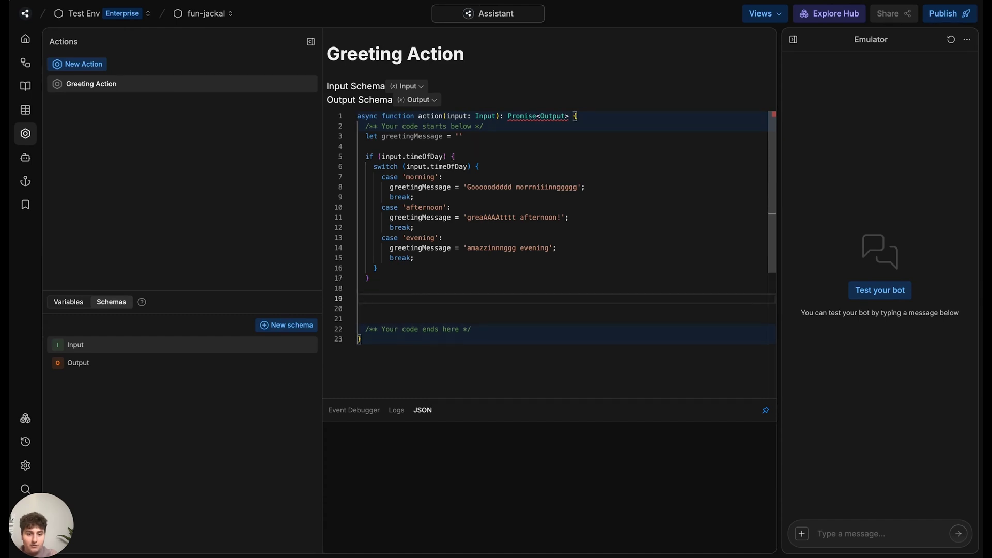
# Step: Return a message combining greetingMessage with the input name
pyautogui.press('Up')
pyautogui.press('Up')
pyautogui.press('Down')
pyautogui.press('Down')
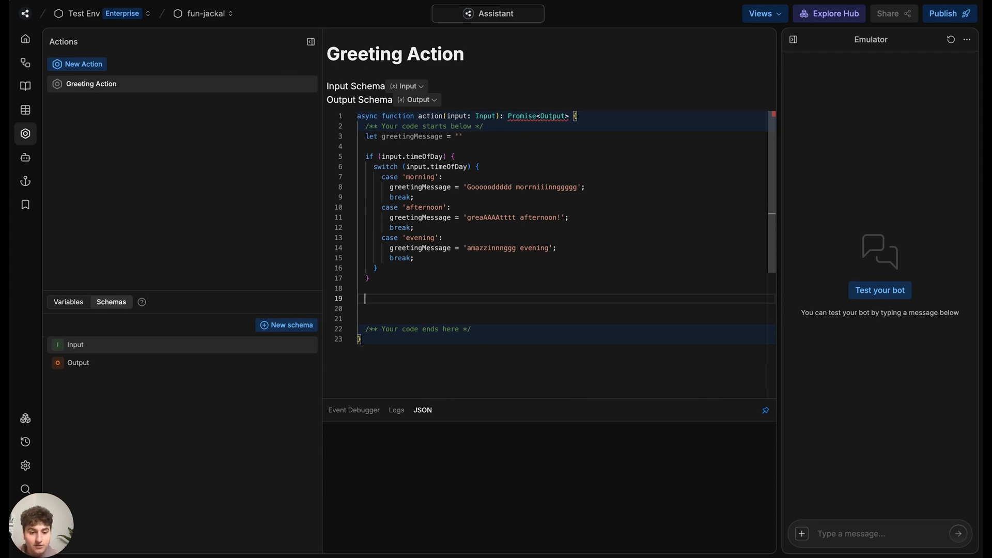
pyautogui.write('return ')
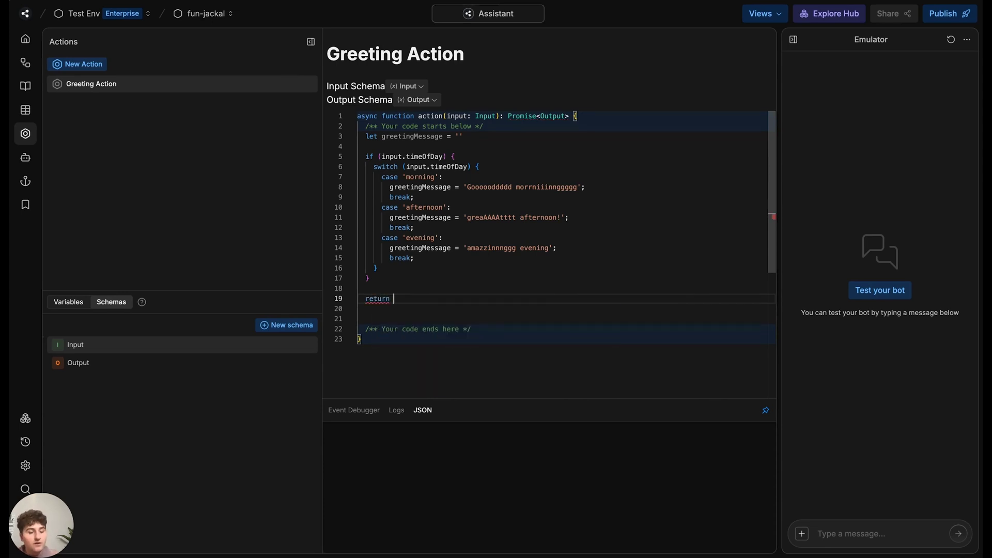
pyautogui.write('{')
pyautogui.press('Return')
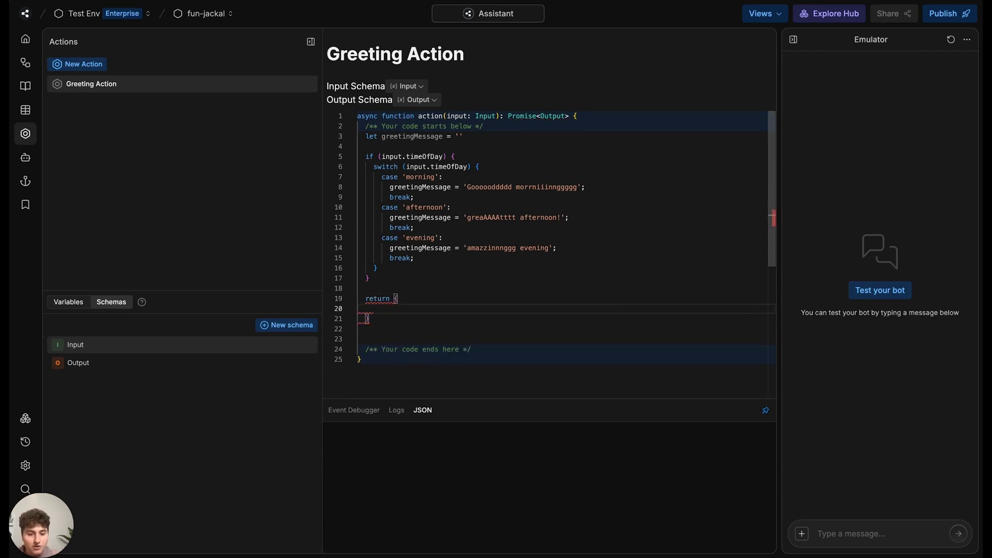
pyautogui.write('message: ')
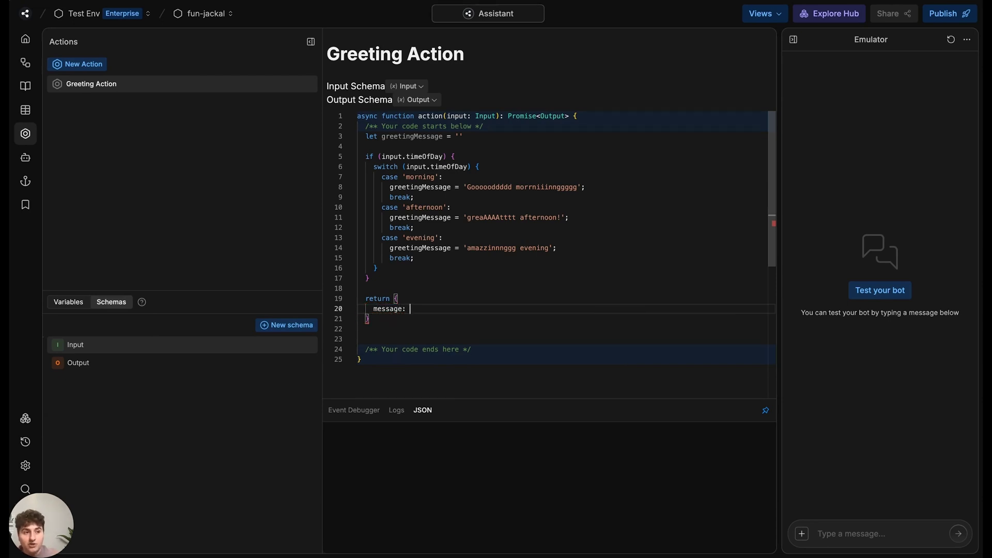
pyautogui.write('`$')
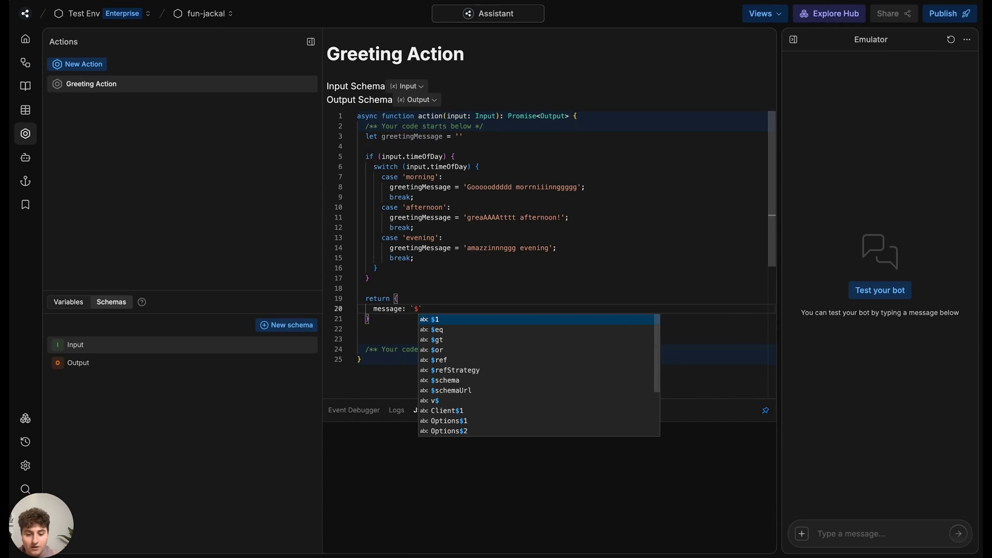
pyautogui.write('{greetingMes')
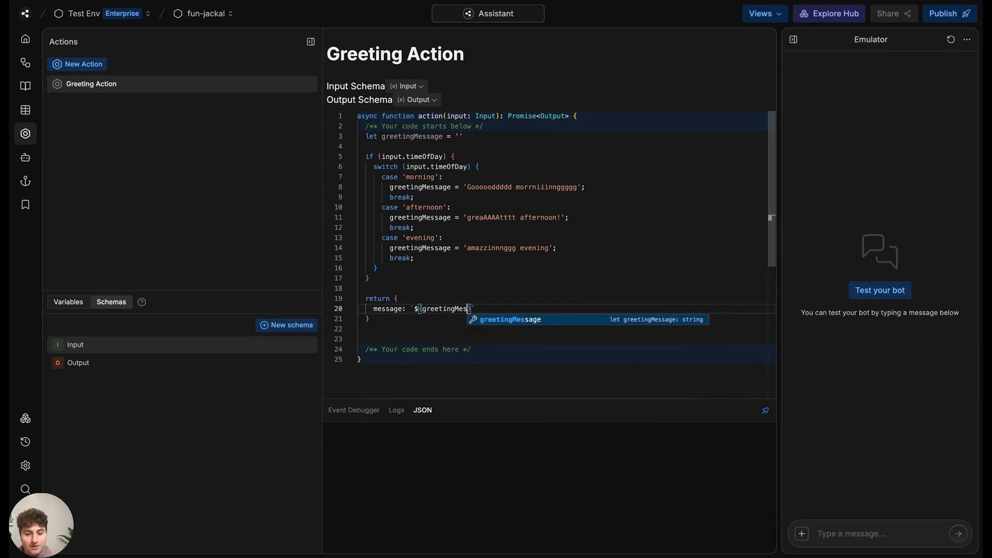
pyautogui.press('Tab')
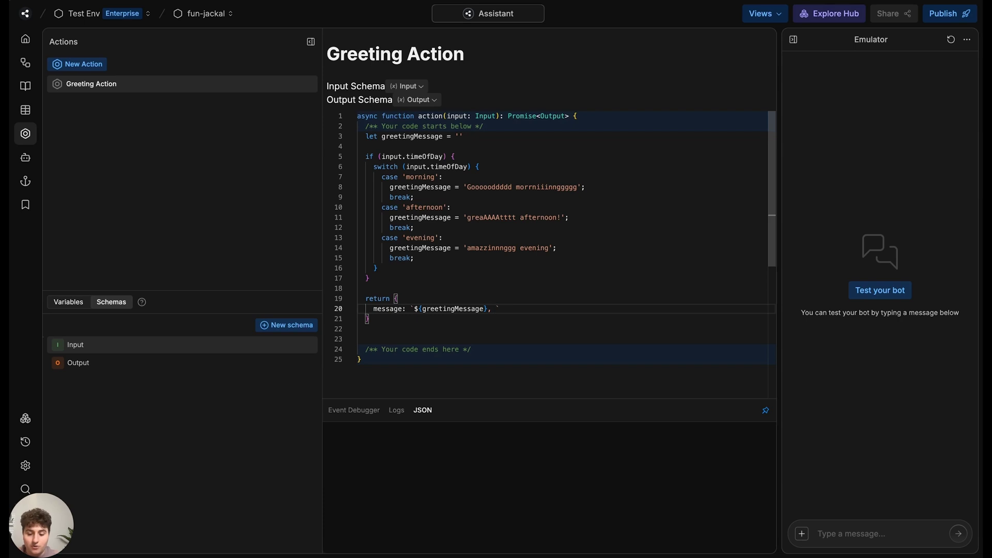
pyautogui.write('${input')
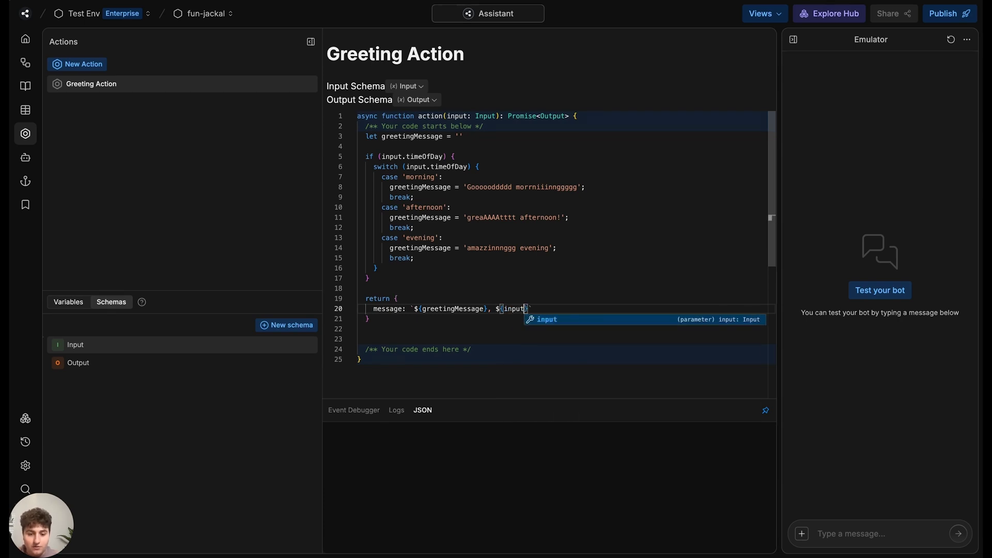
pyautogui.write('.name')
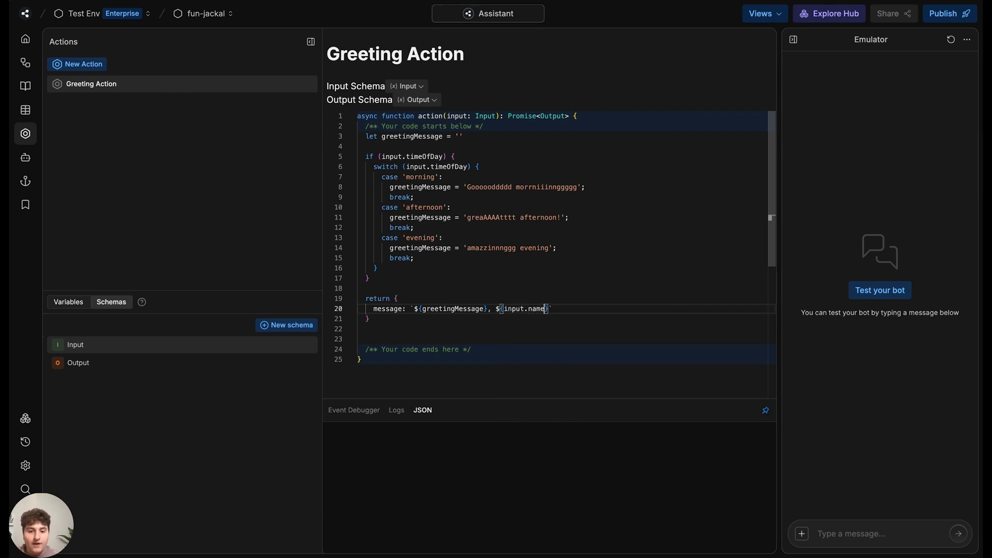
pyautogui.scroll(-2, 465, 166)
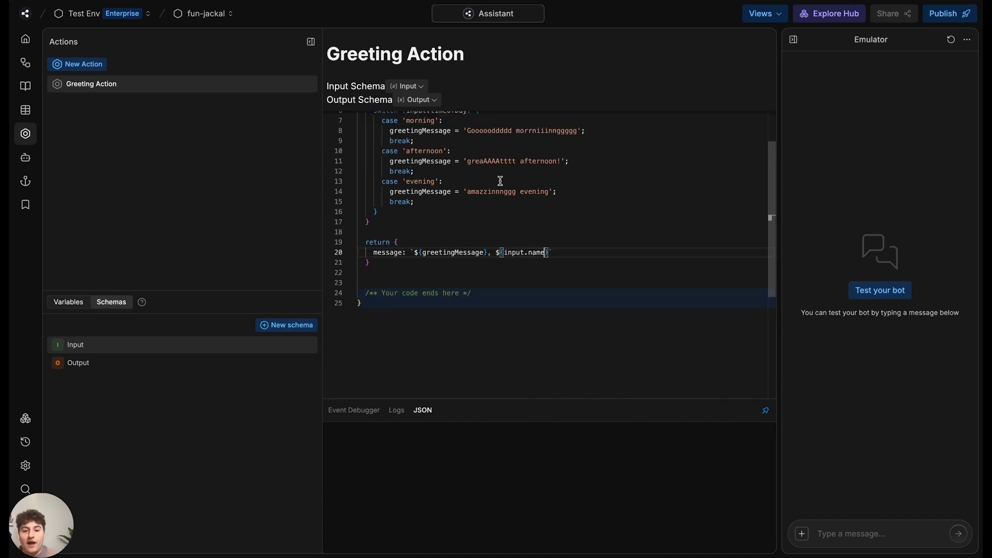
pyautogui.scroll(2, 498, 181)
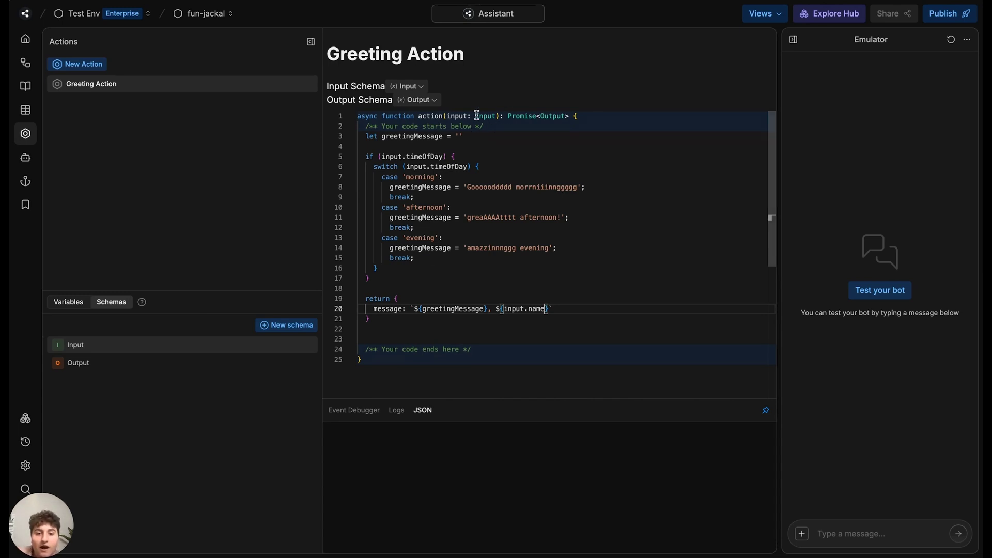
# Step: Review the time-of-day check and return line, then add space after the opening comment
pyautogui.moveTo(532, 308); pyautogui.dragTo(539, 306)
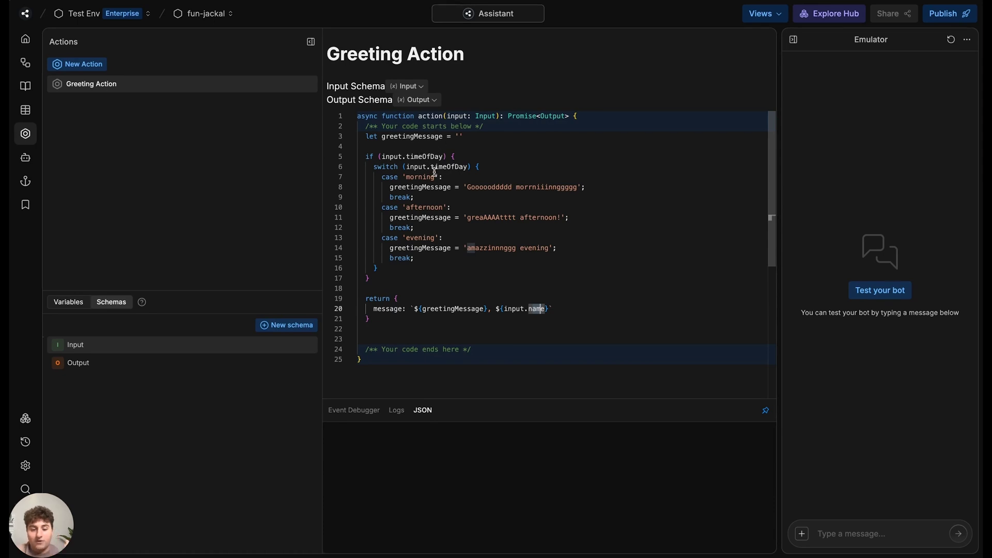
pyautogui.moveTo(419, 156); pyautogui.dragTo(479, 158)
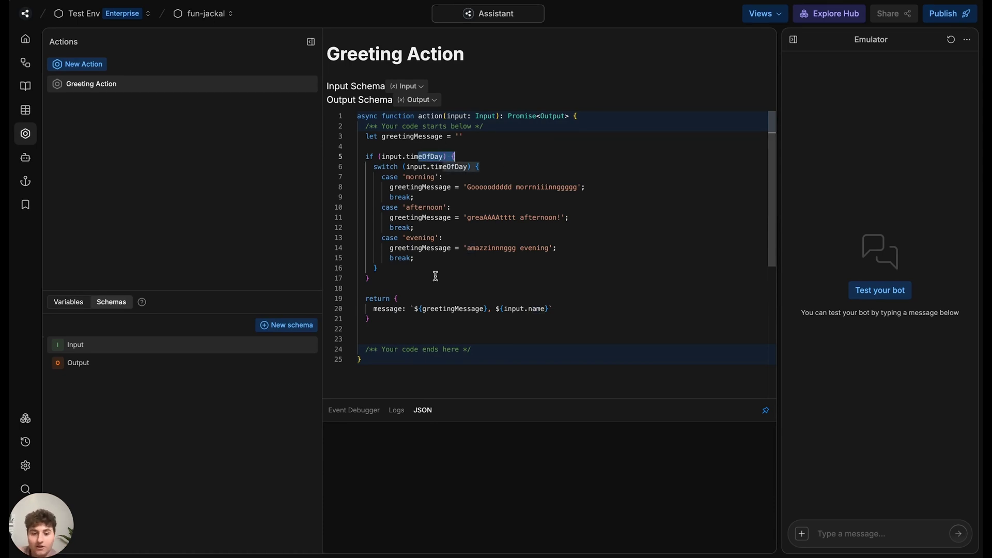
pyautogui.moveTo(554, 308); pyautogui.dragTo(358, 308)
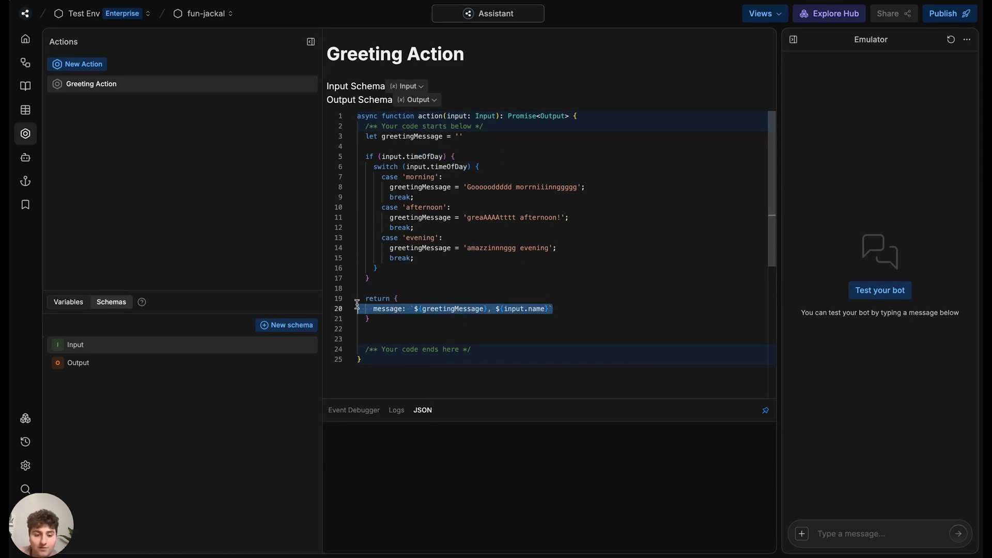
pyautogui.click(571, 294)
pyautogui.hotkey('ctrl', 'z')
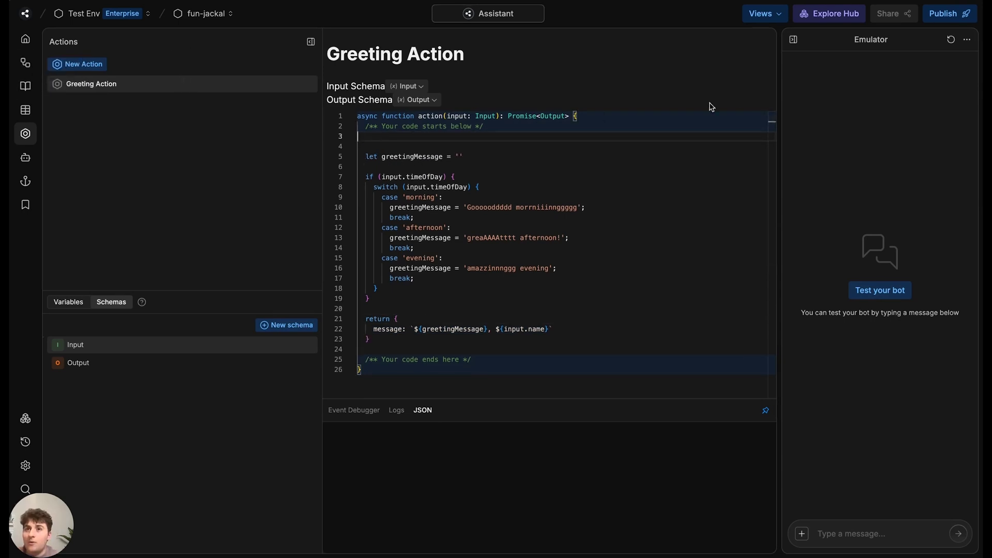
# Step: Add a Greeting Action card to Autonomous1 in the Main workflow
pyautogui.click(25, 62)
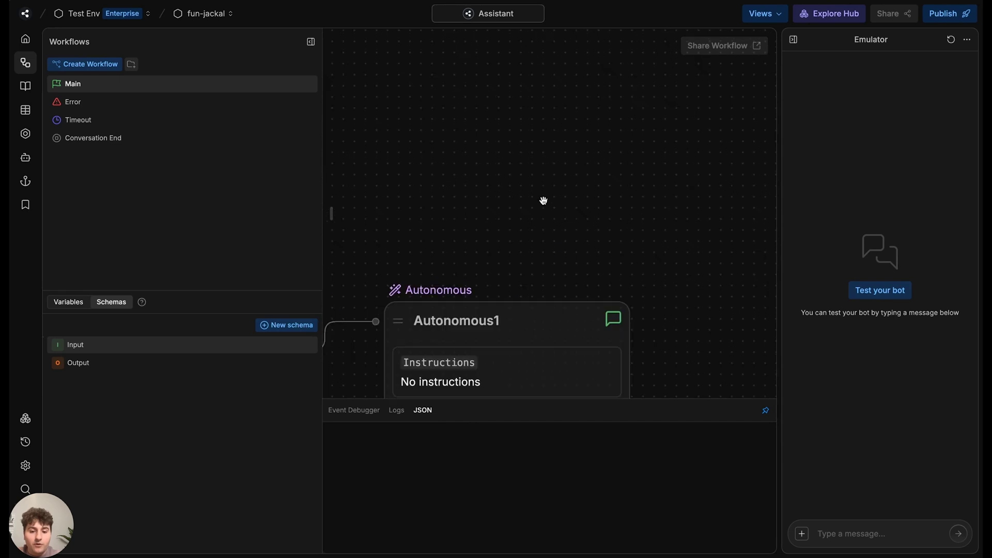
pyautogui.click(540, 221)
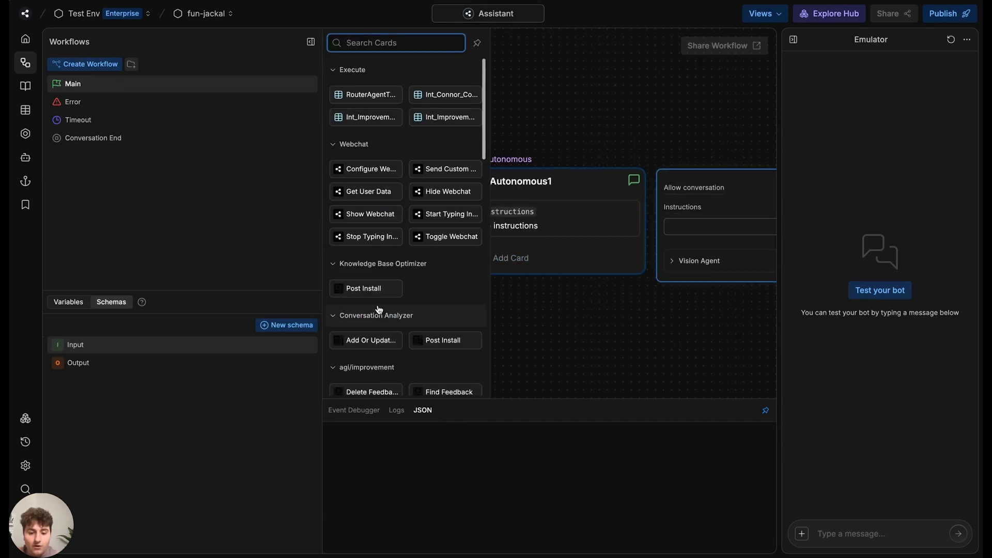
pyautogui.scroll(-5, 376, 341)
pyautogui.scroll(-5, 386, 293)
pyautogui.scroll(-3, 386, 298)
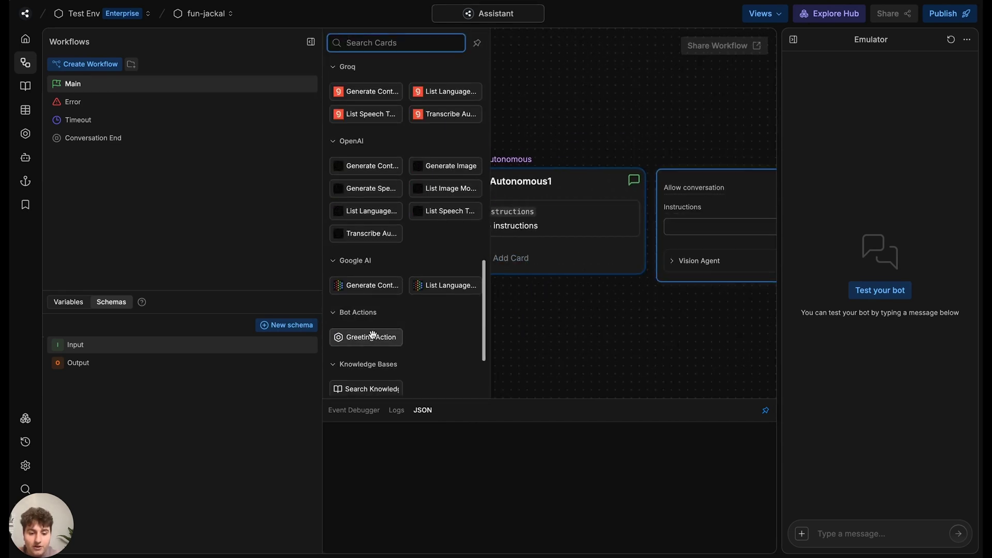
pyautogui.click(367, 314)
pyautogui.click(371, 337)
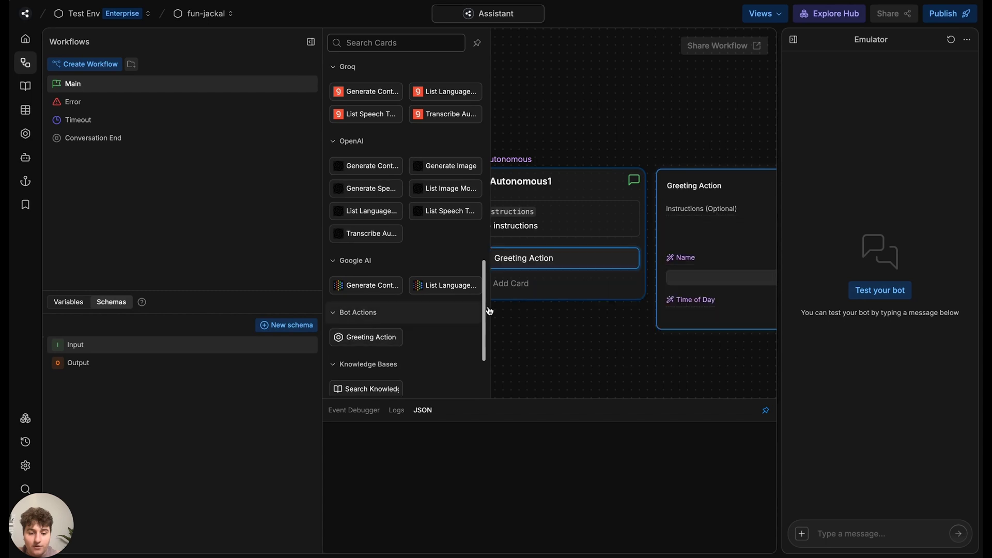
# Step: Inspect the Greeting Action card settings, then bring up Autonomous1's settings for instructions
pyautogui.click(549, 97)
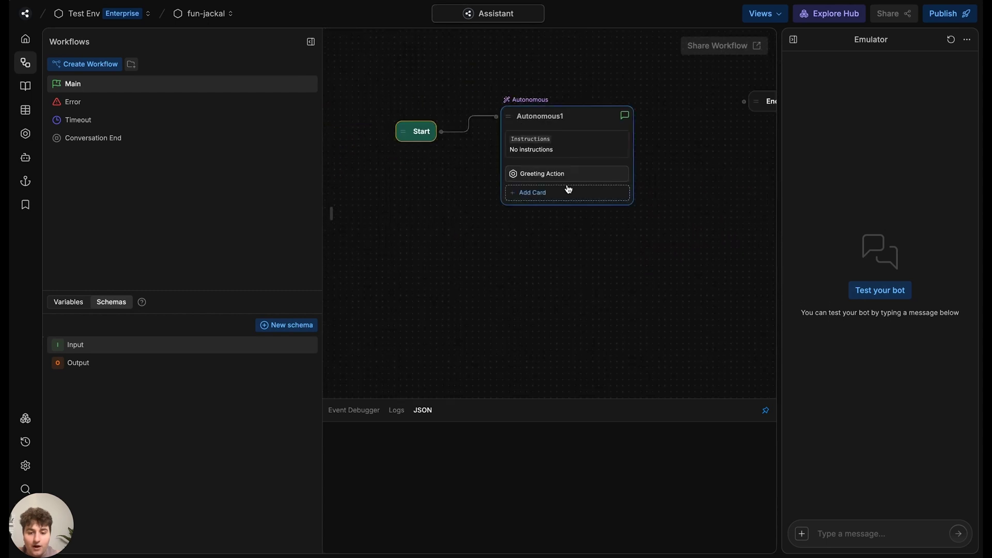
pyautogui.click(559, 174)
pyautogui.moveTo(427, 231); pyautogui.dragTo(608, 270)
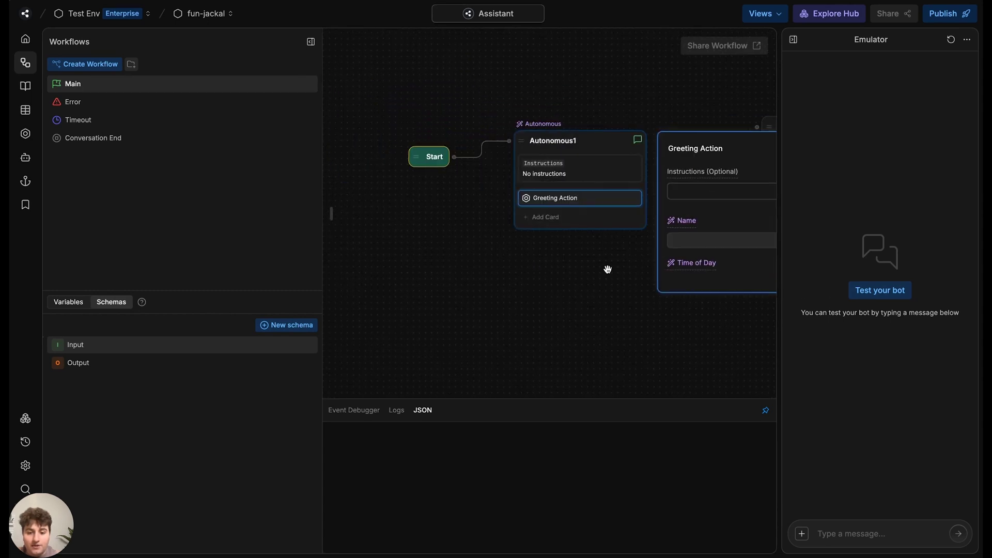
pyautogui.click(543, 169)
pyautogui.click(570, 151)
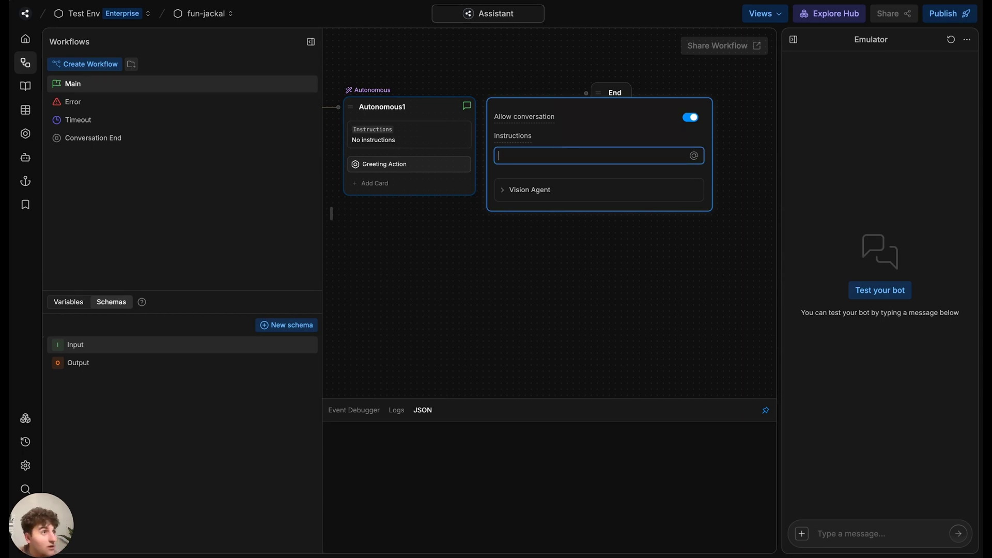
# Step: Paste the Autonomous1 instructions and check the Greeting Action card's Name and Time of Day inputs
pyautogui.write('Ask the user for their name and time of day (given the enum from the input schema) and then pass it to greeting action and return the output')
pyautogui.click(582, 317)
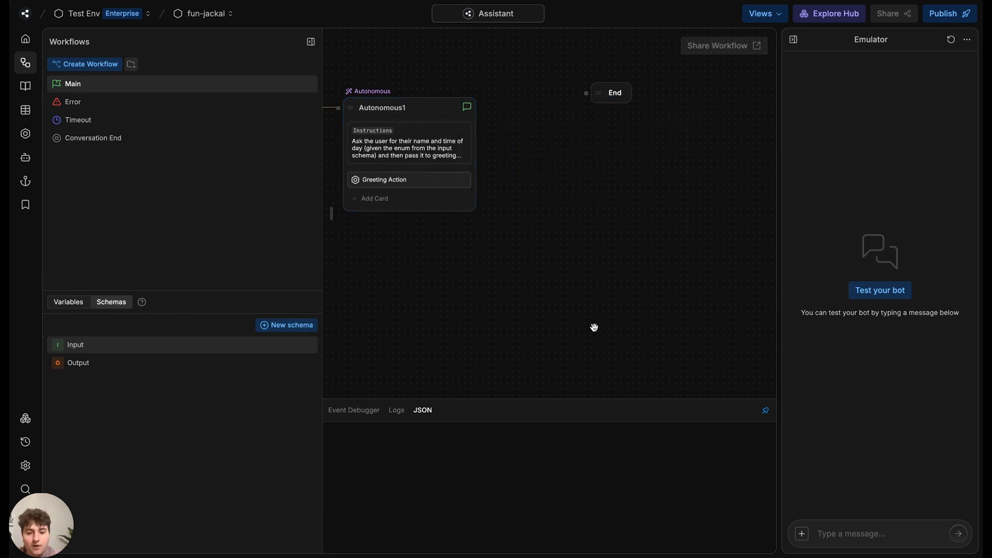
pyautogui.click(403, 175)
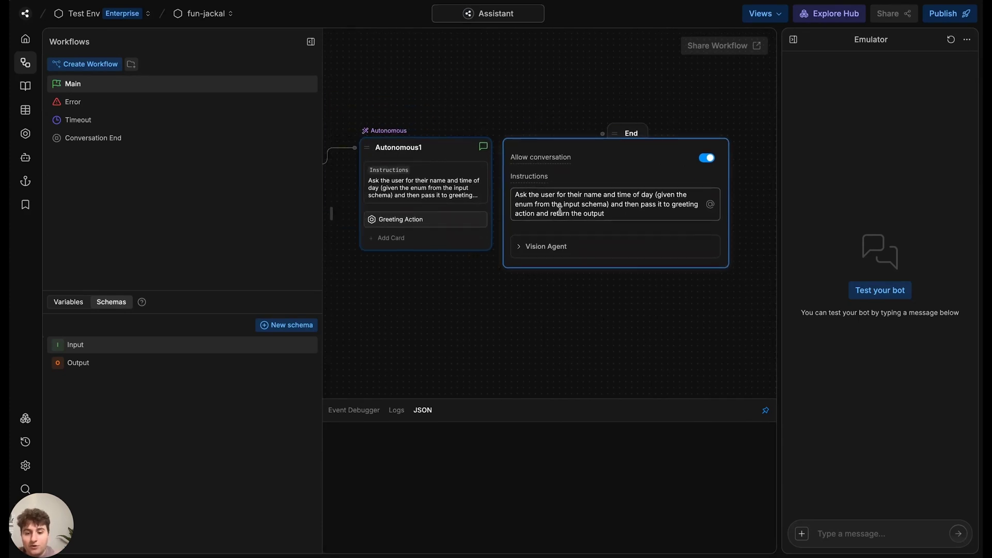
pyautogui.moveTo(410, 155)
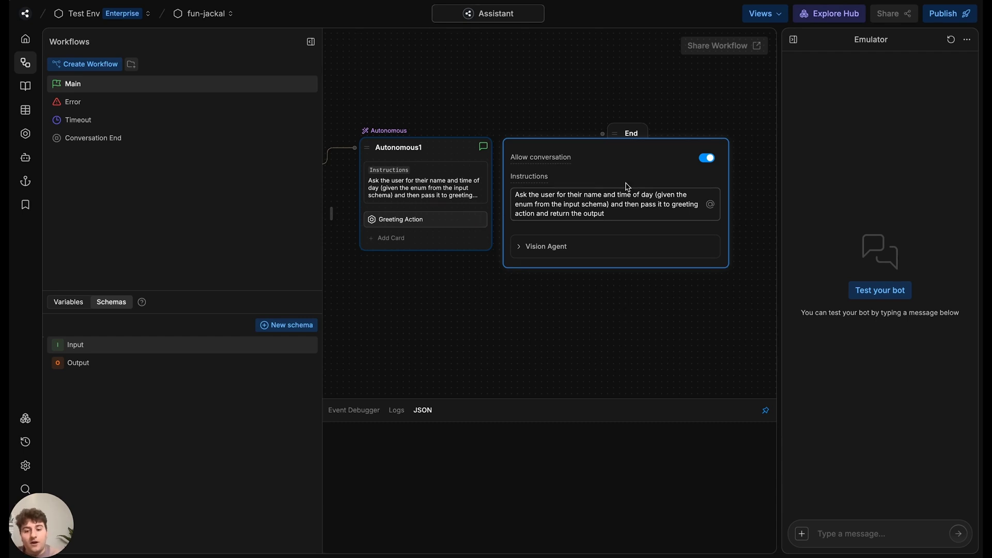
pyautogui.click(442, 224)
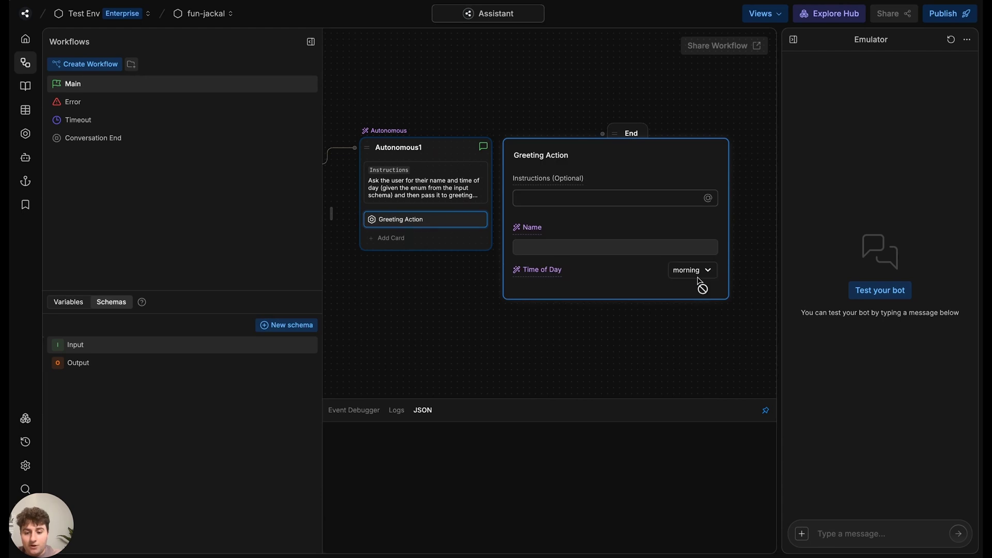
pyautogui.moveTo(542, 270)
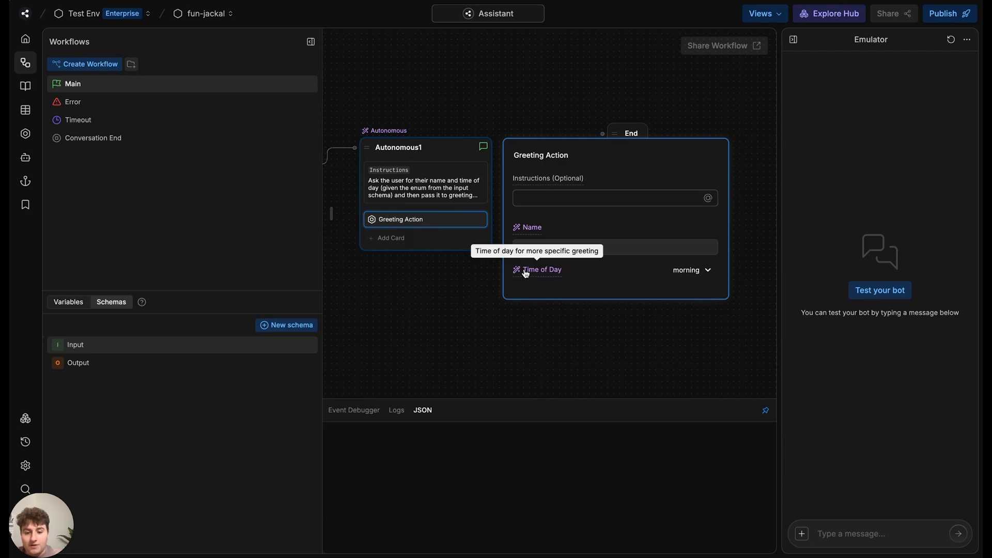
pyautogui.click(456, 195)
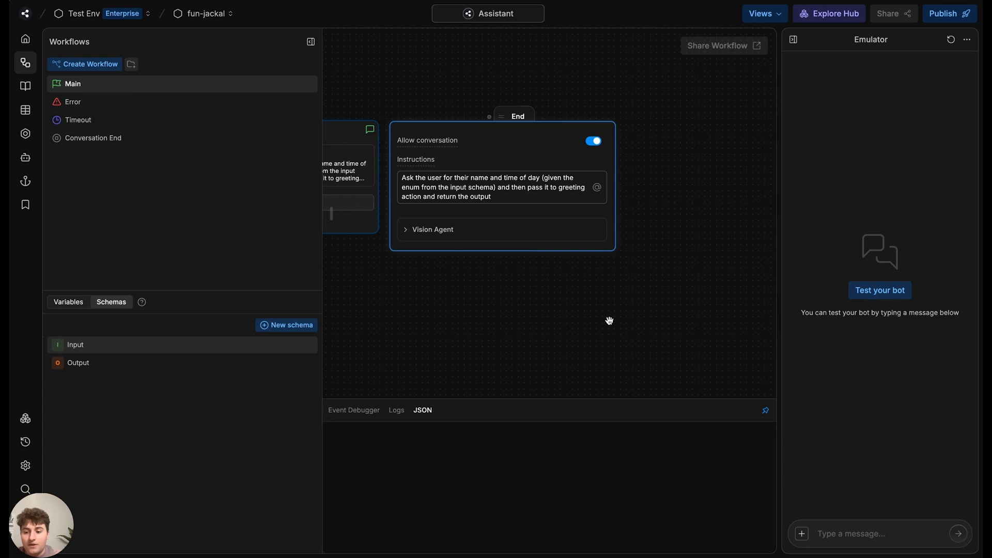
pyautogui.click(689, 331)
# Step: Start an Emulator test chat and send 'Matthew and morning' to the bot
pyautogui.click(891, 295)
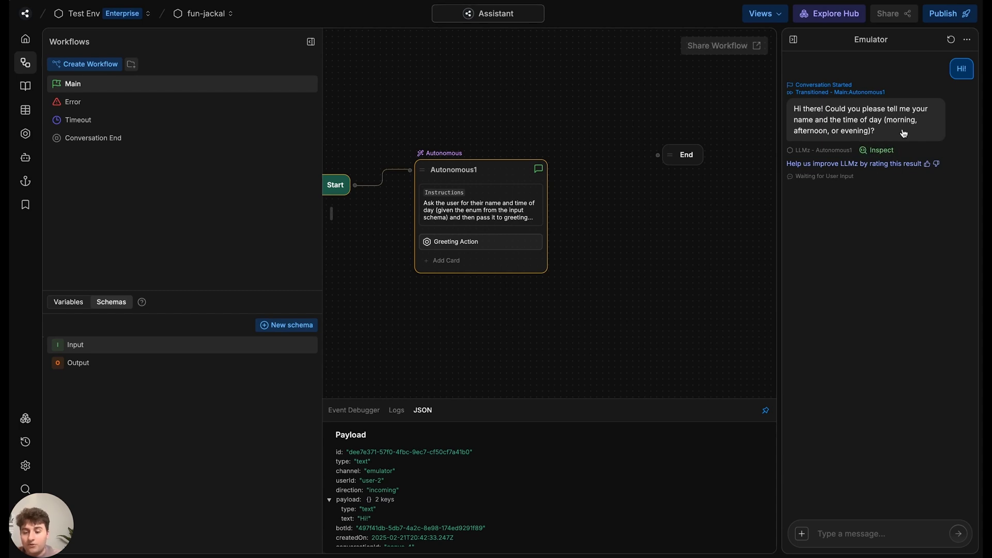
pyautogui.click(851, 530)
pyautogui.write('Ma')
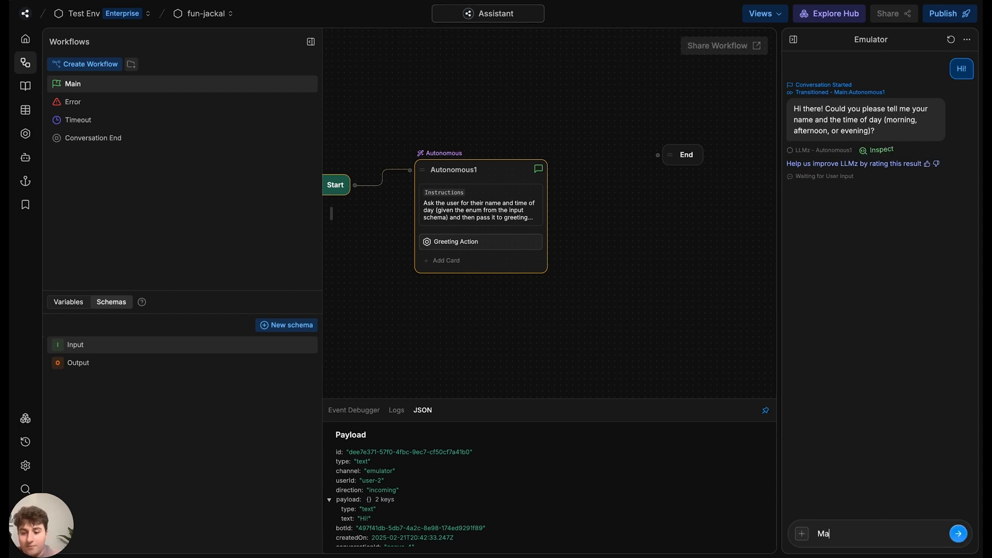
pyautogui.write('tthew and morning')
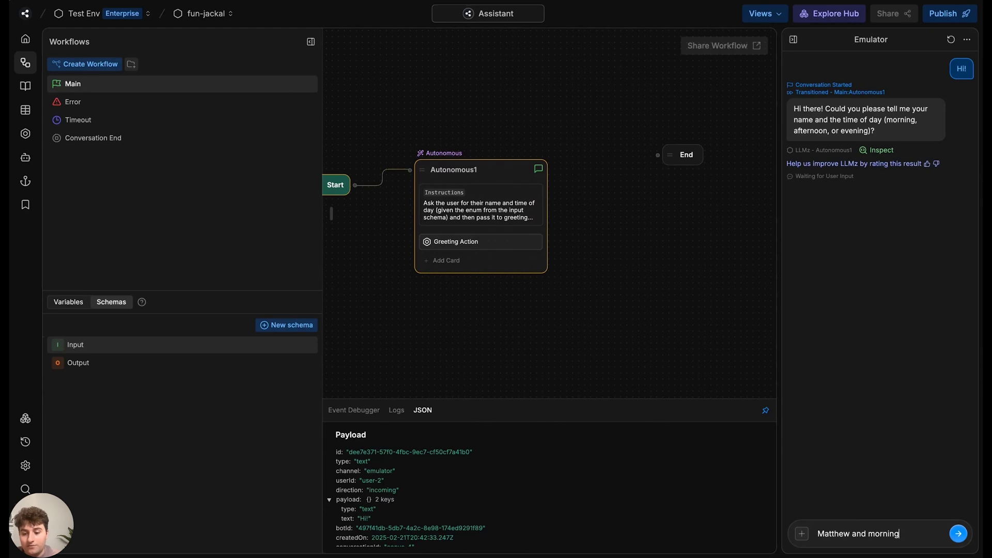
pyautogui.press('Return')
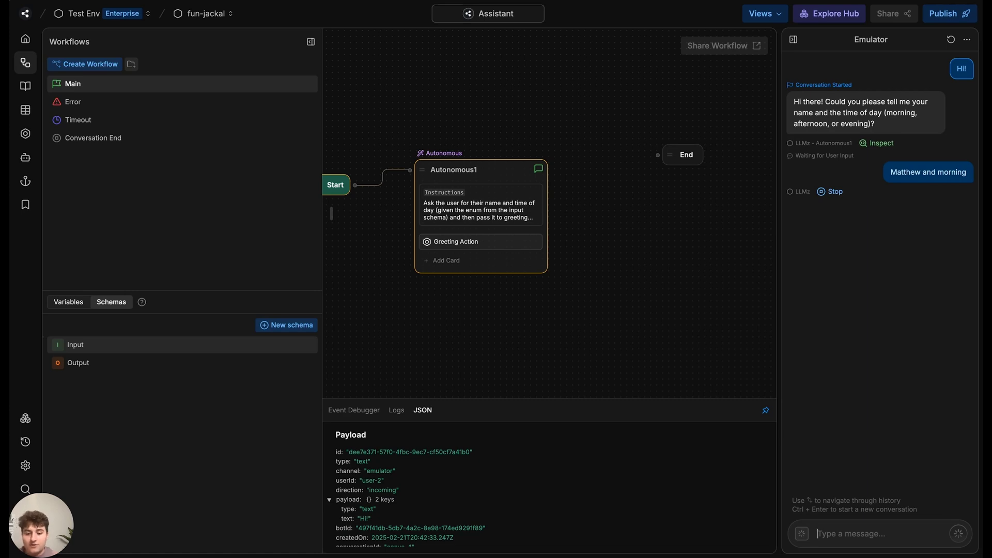
# Step: Widen the Greeting Action code editor and review the morning greeting and return line
pyautogui.click(24, 134)
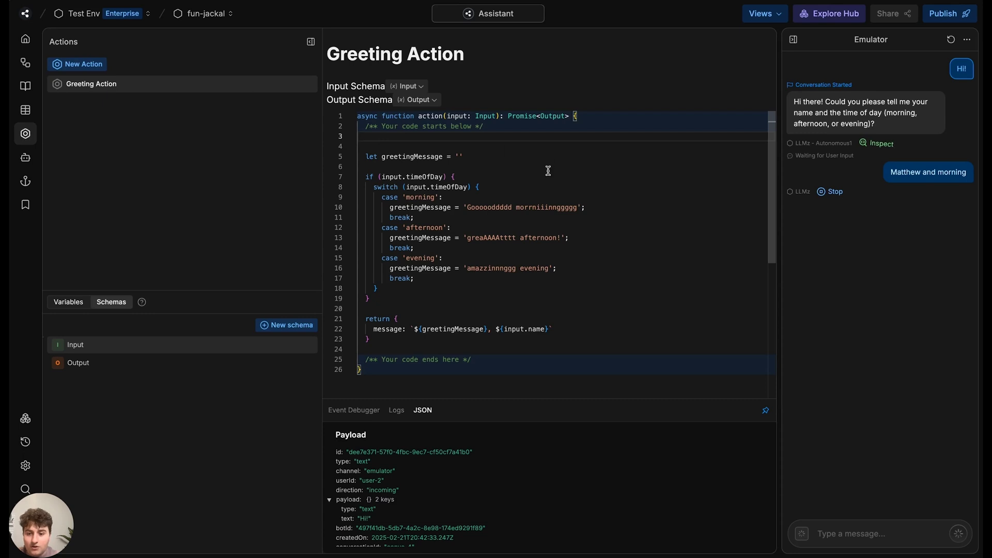
pyautogui.moveTo(323, 241); pyautogui.dragTo(168, 240)
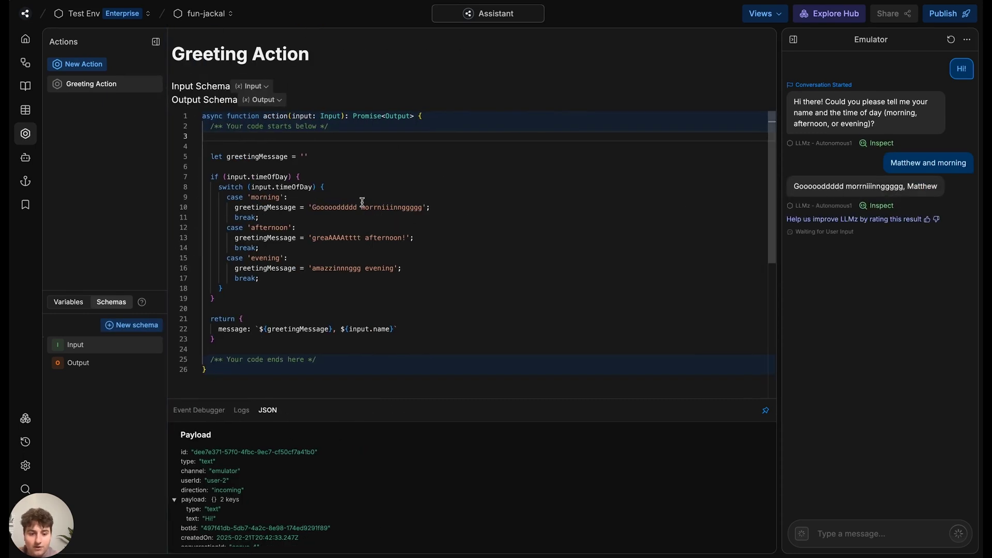
pyautogui.moveTo(326, 207); pyautogui.dragTo(447, 212)
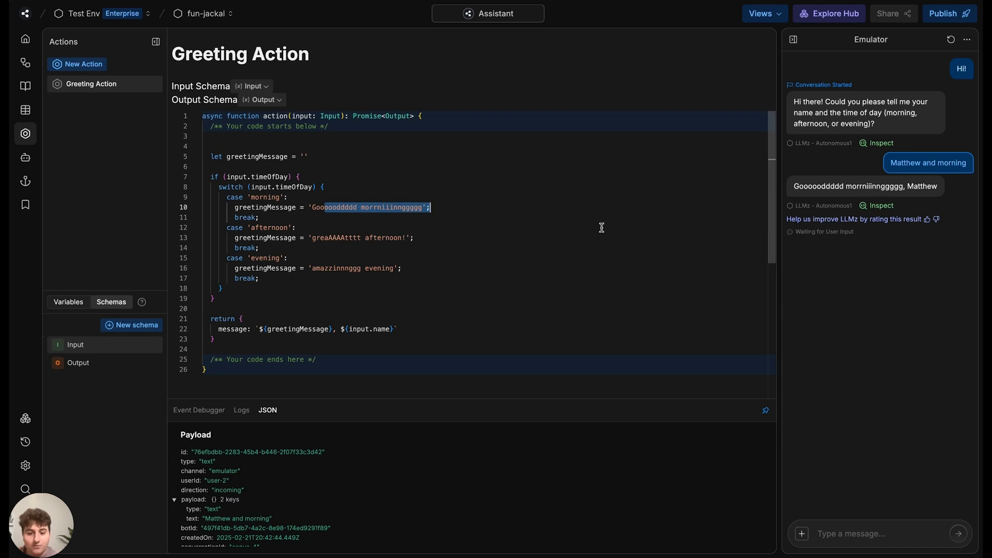
pyautogui.scroll(-5, 602, 227)
pyautogui.moveTo(215, 188); pyautogui.dragTo(398, 188)
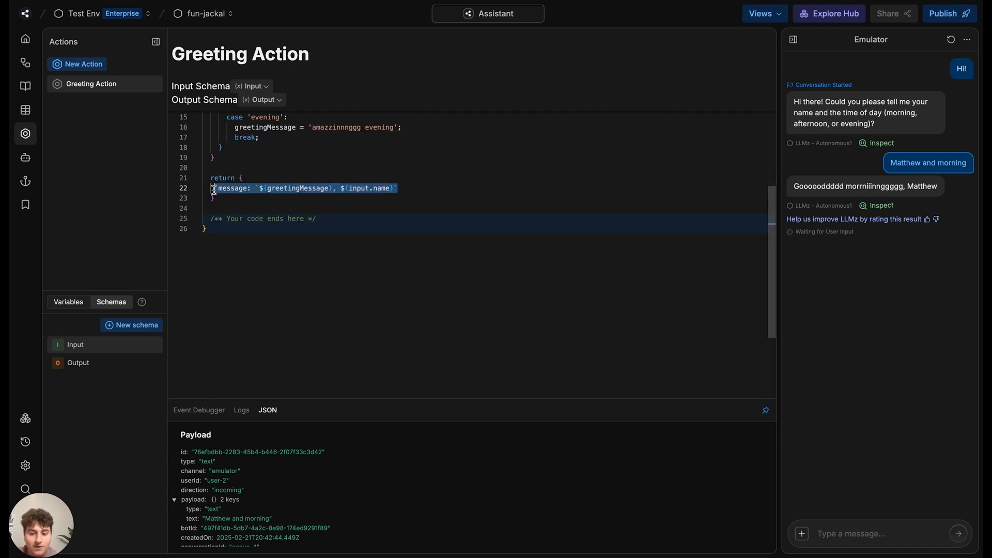
pyautogui.scroll(5, 465, 233)
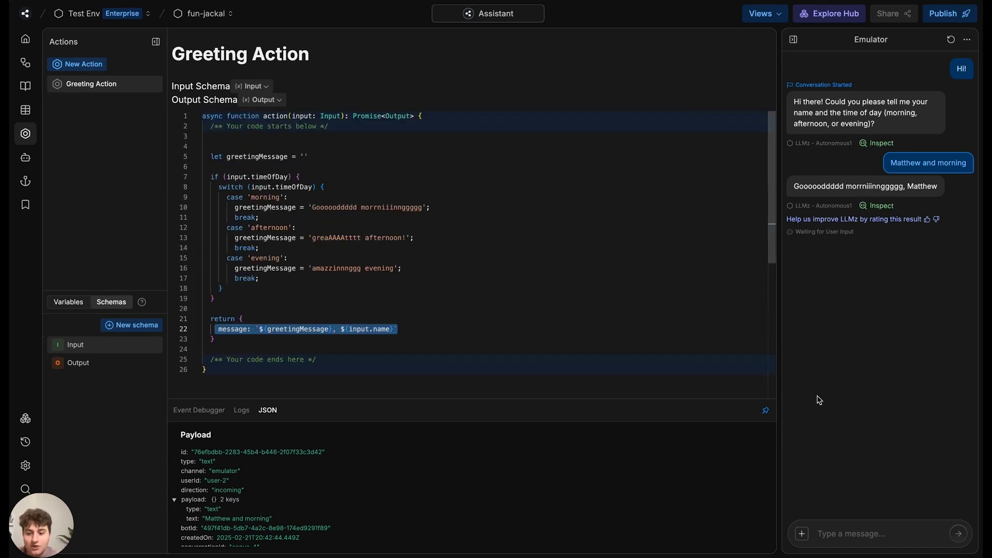
# Step: Restart the Emulator test chat and send 'evening and JOHN'
pyautogui.click(951, 39)
pyautogui.click(899, 295)
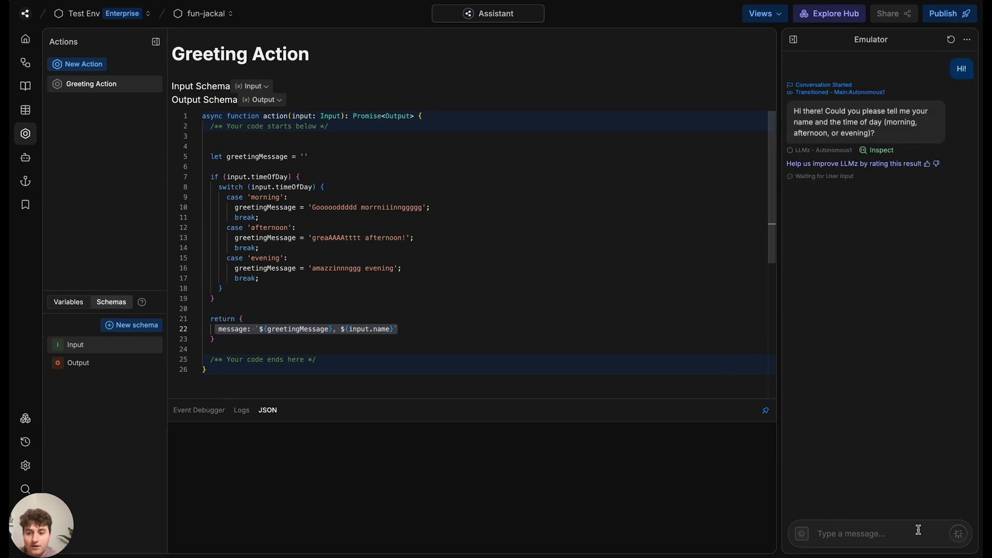
pyautogui.write('evening')
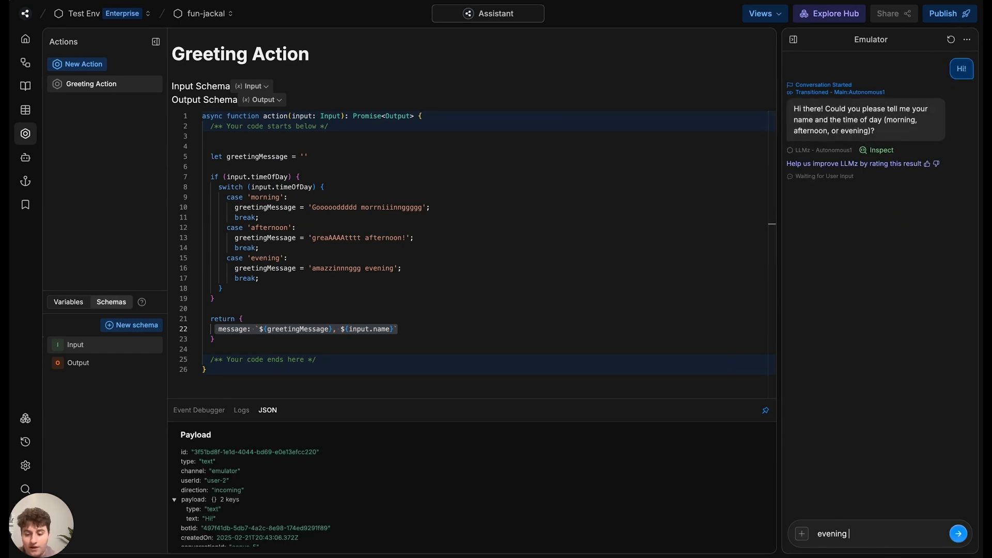
pyautogui.write(' JOHN')
pyautogui.press('Return')
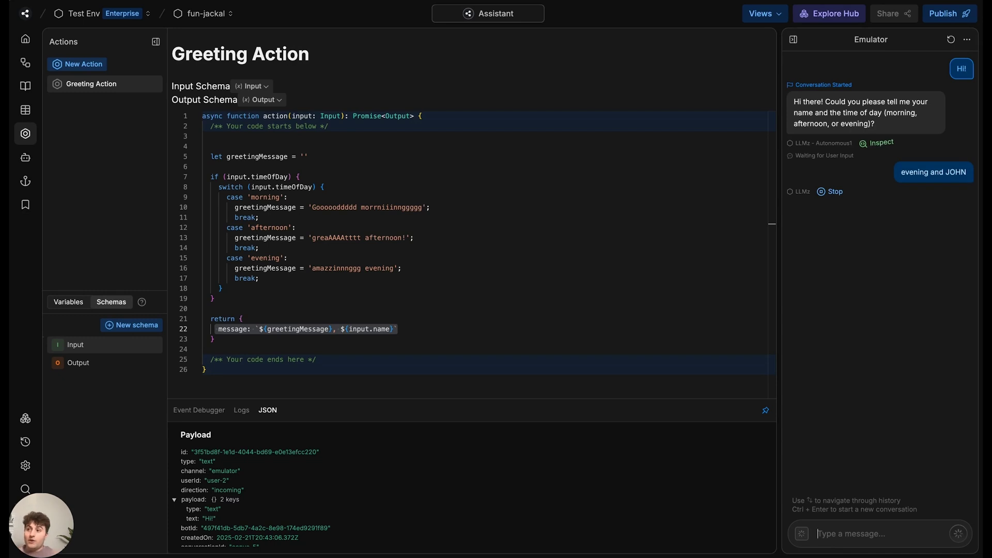